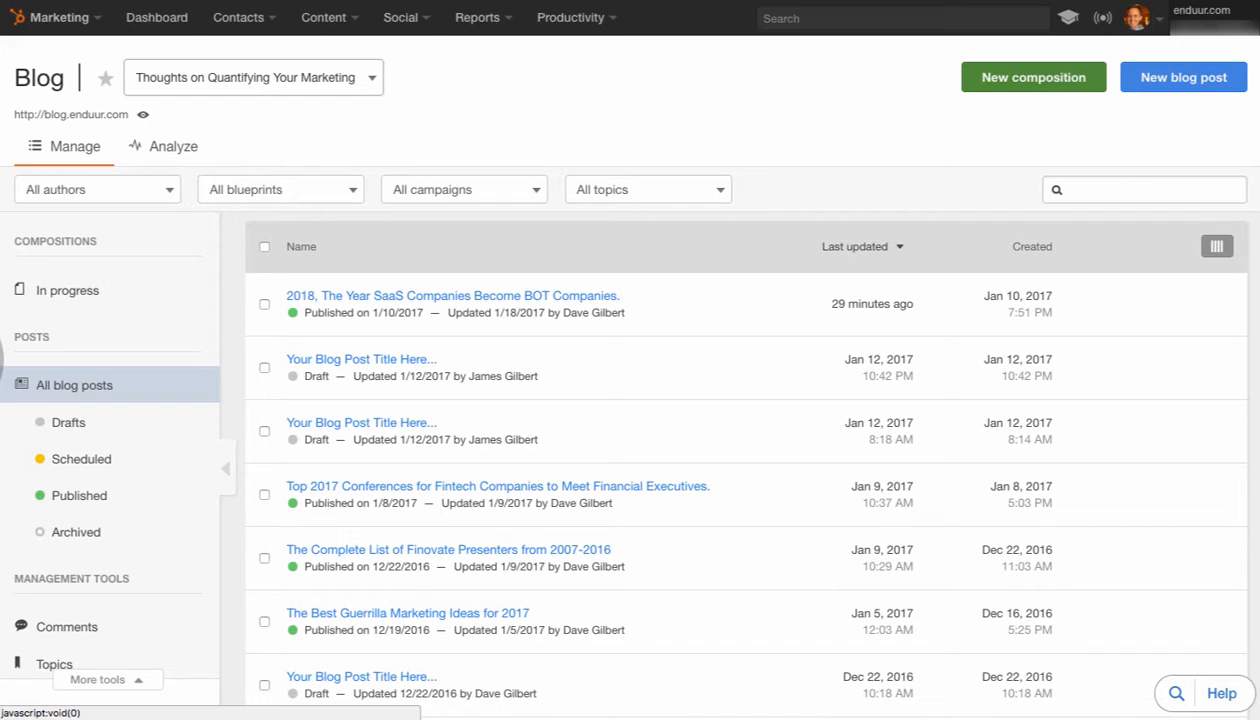
# Choose the Thoughts on Quantifying Your Marketing blog, create an untitled composition and return to the blog overview
pyautogui.click(254, 78)
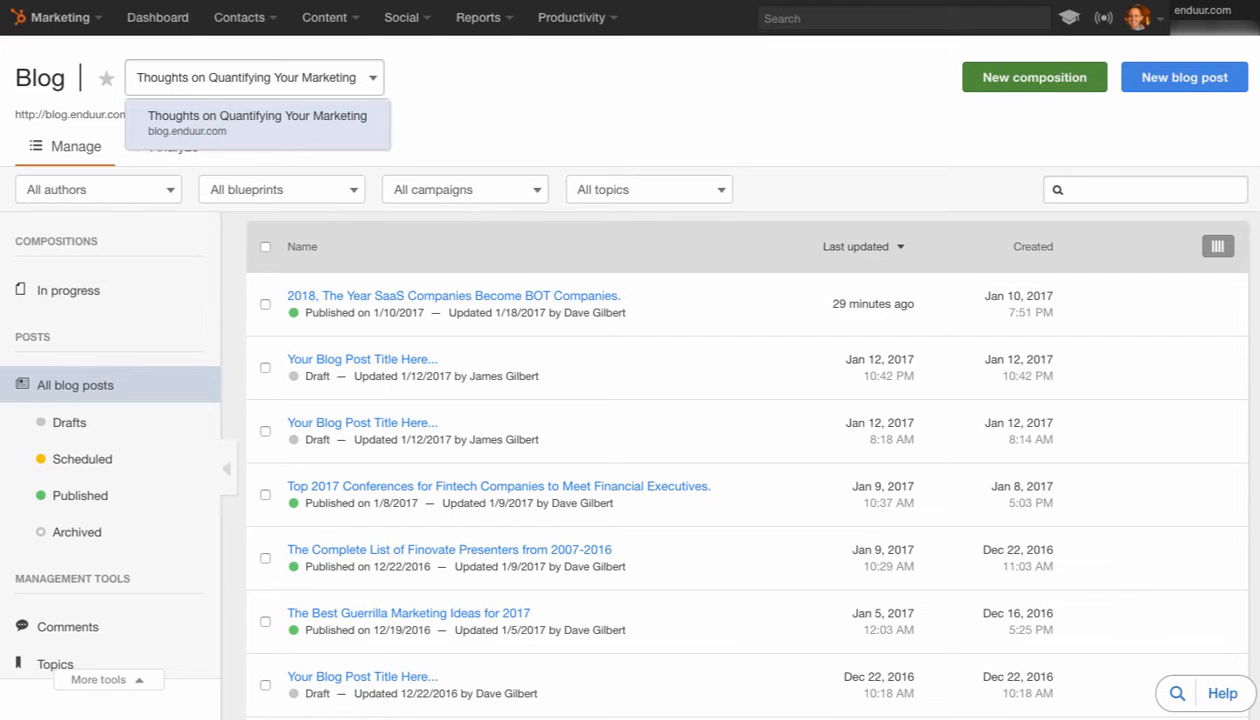
pyautogui.click(257, 122)
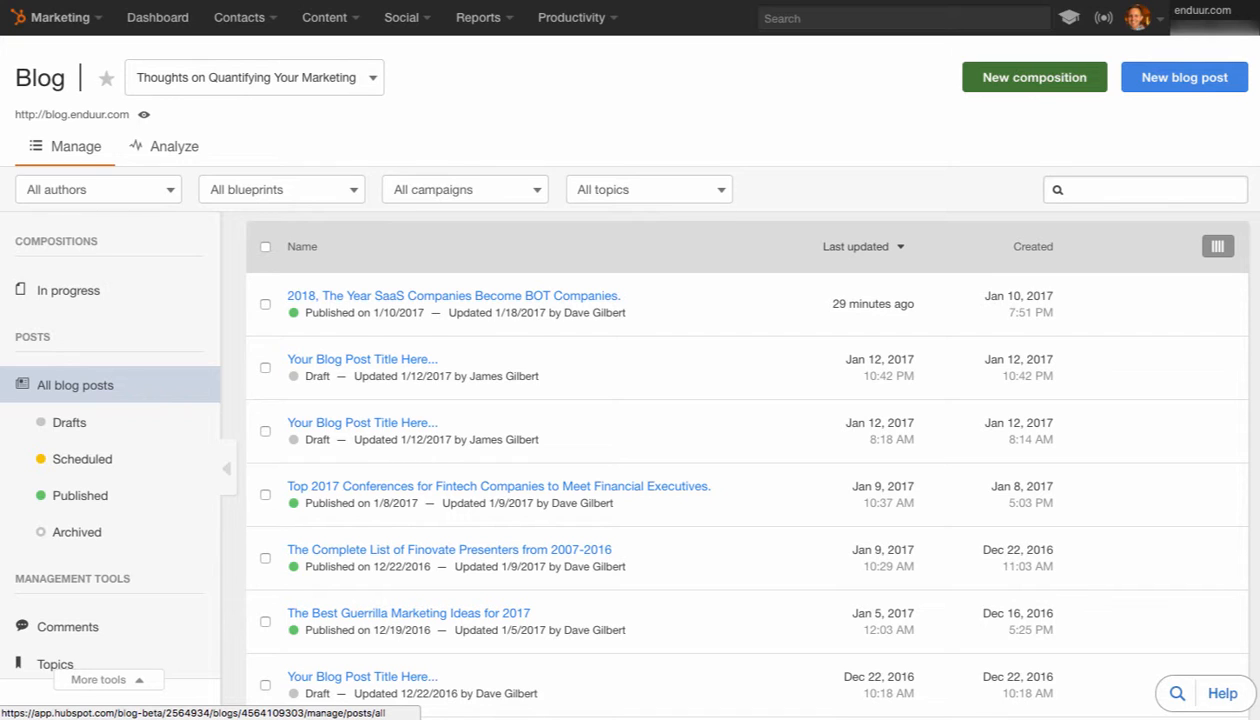
pyautogui.click(1034, 77)
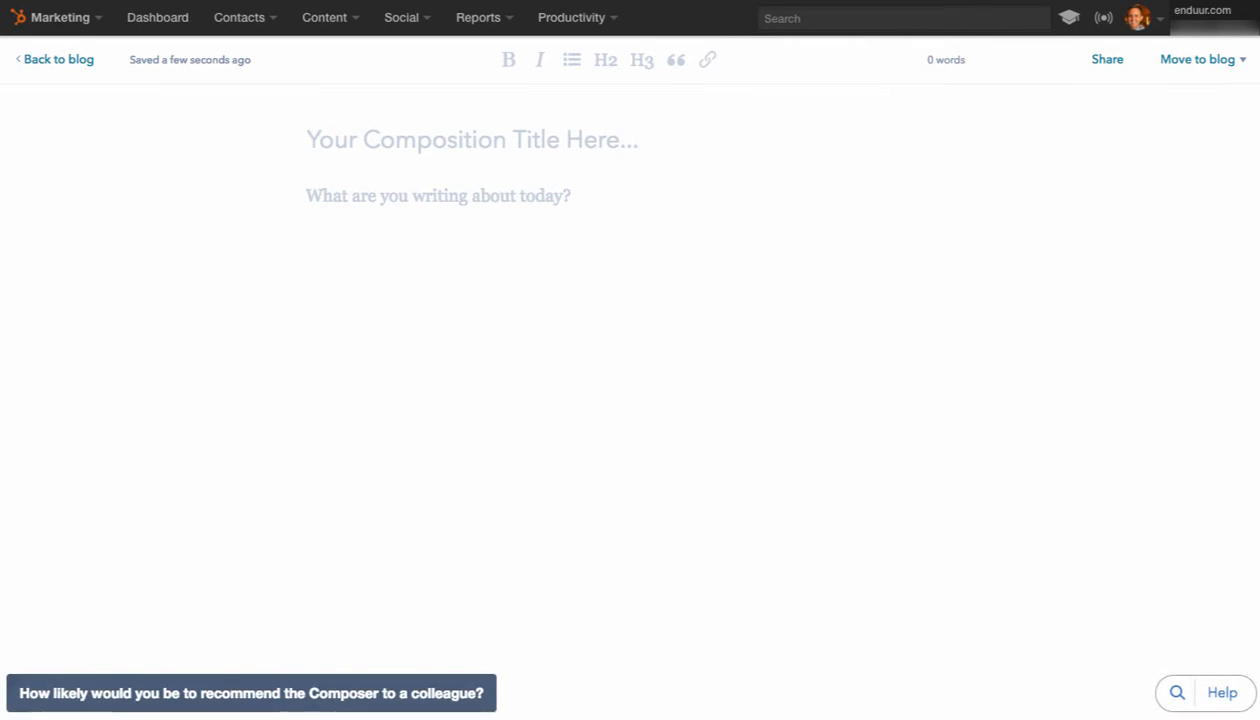
pyautogui.click(308, 196)
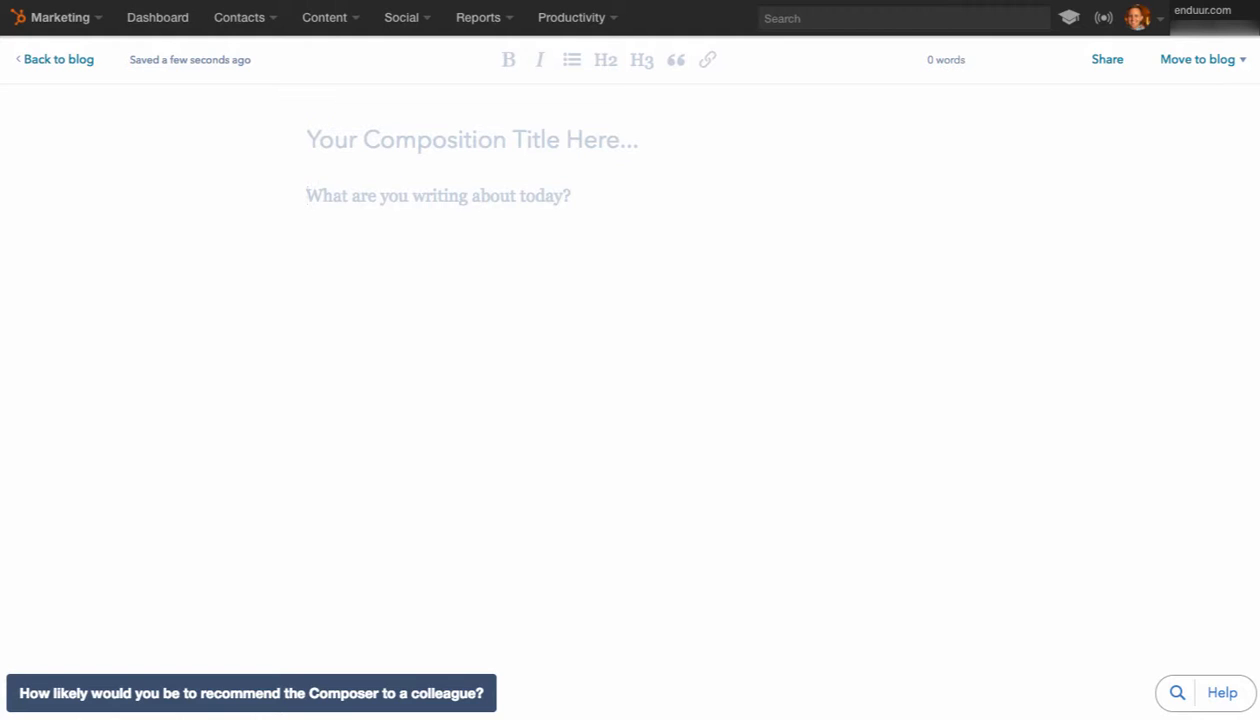
pyautogui.click(58, 59)
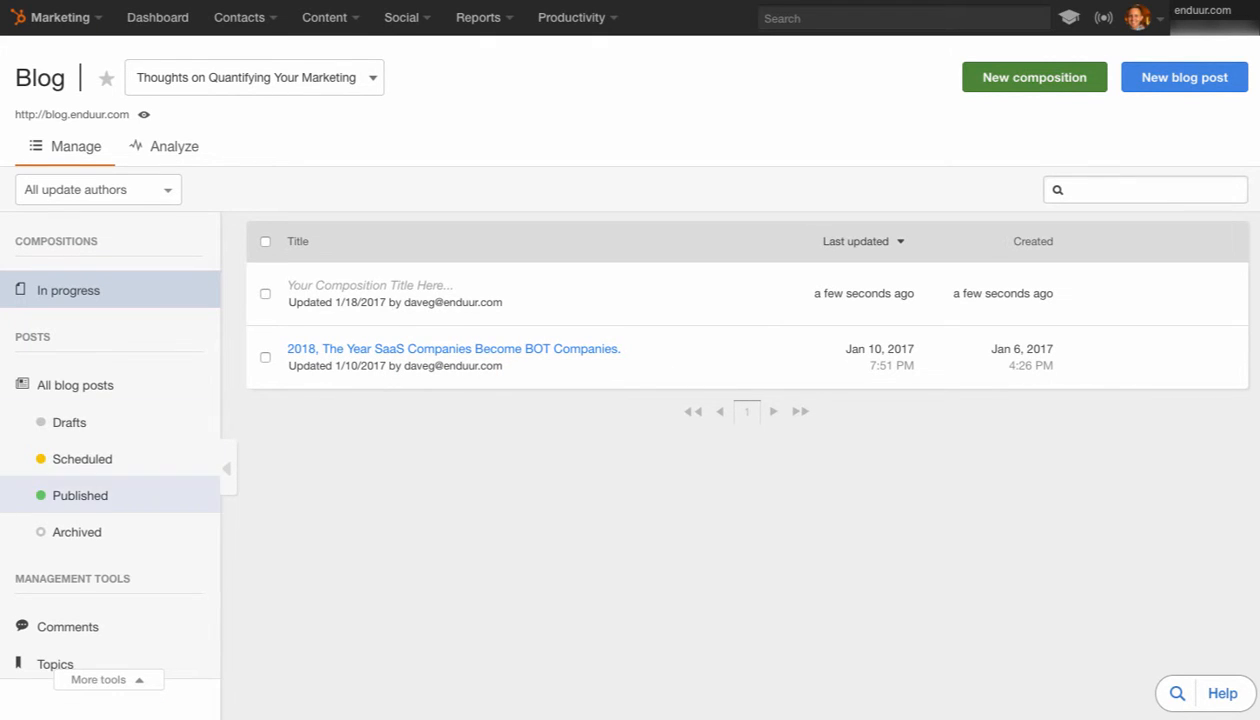
# List all blog posts and examine the author, blueprint, campaign and topic filter options
pyautogui.click(75, 385)
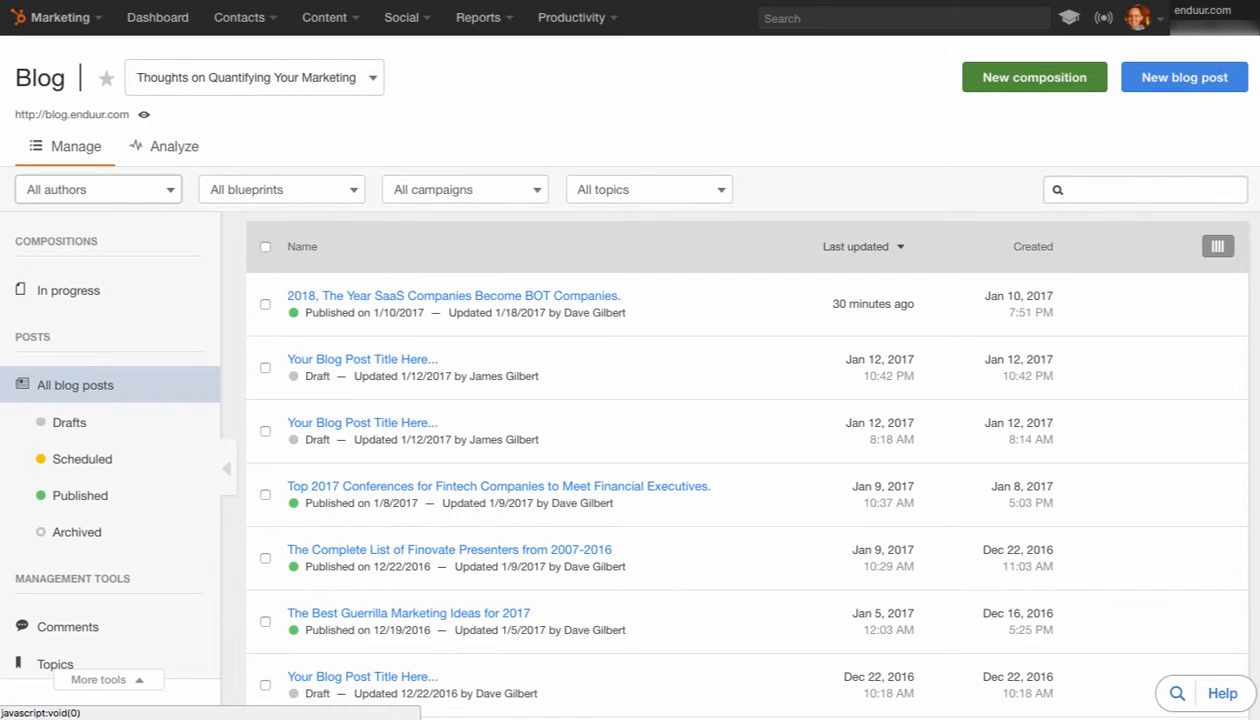
pyautogui.click(98, 190)
pyautogui.click(98, 190)
pyautogui.click(282, 190)
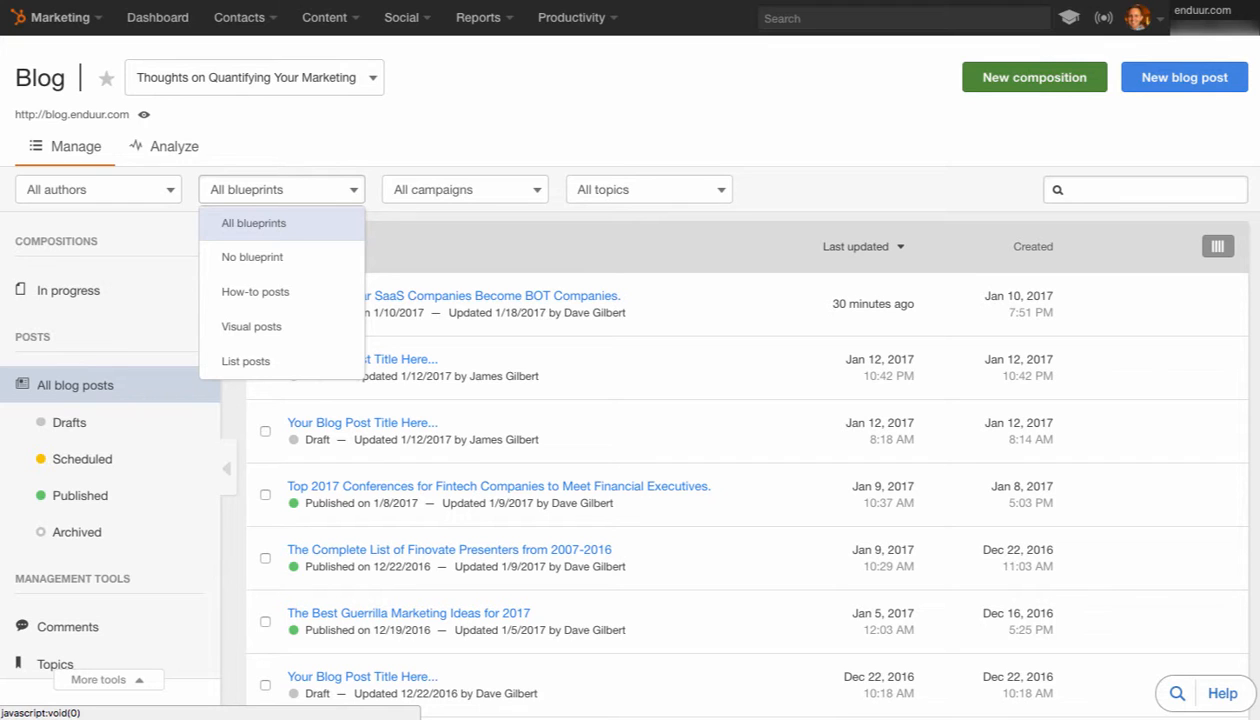
pyautogui.click(465, 190)
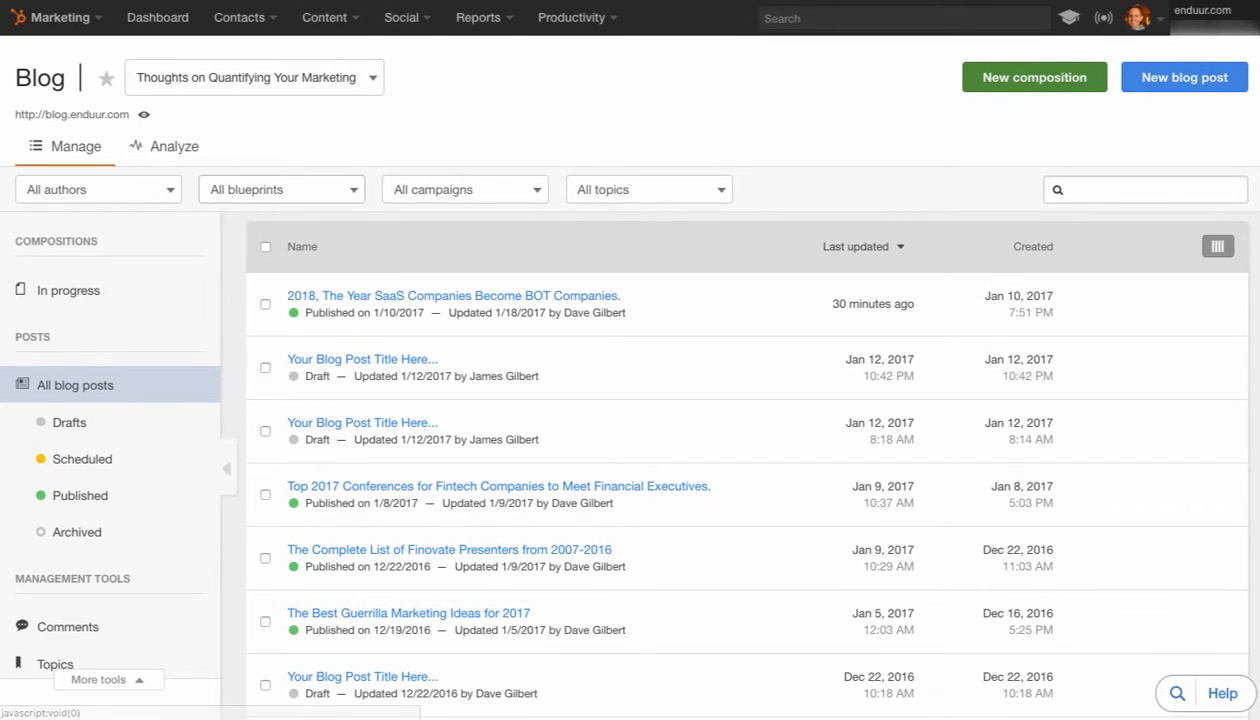
pyautogui.click(465, 190)
pyautogui.click(649, 190)
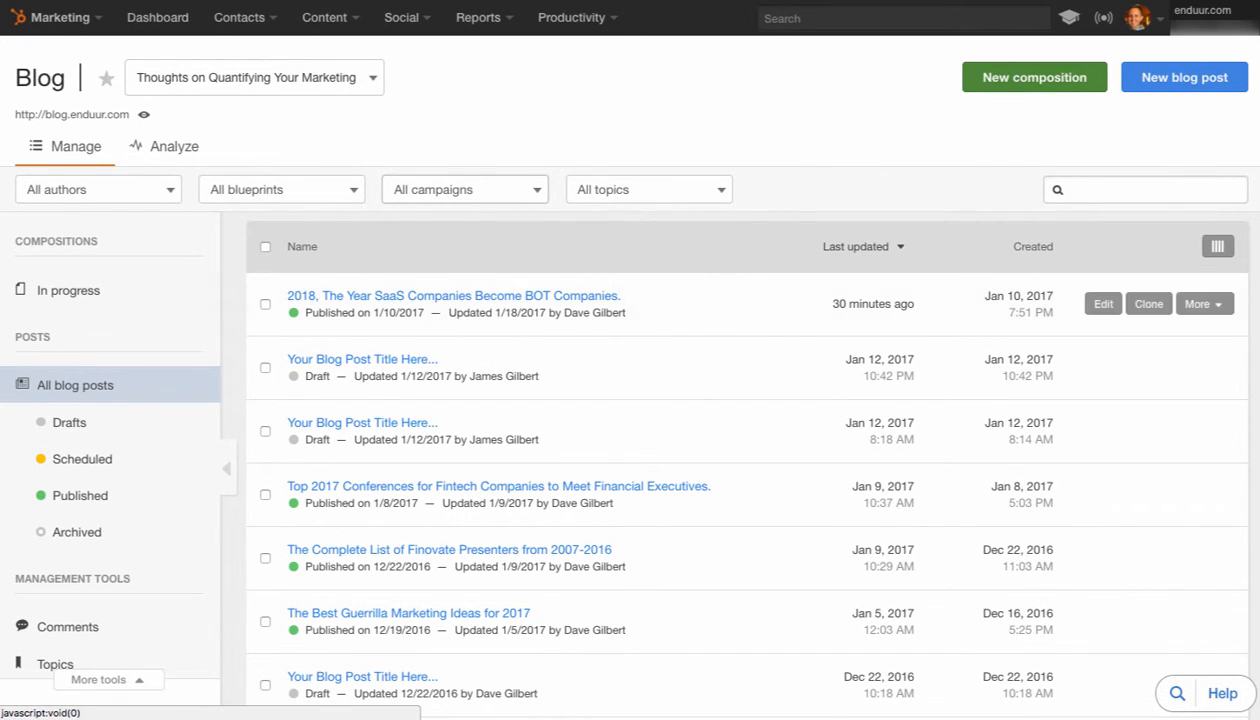
pyautogui.click(649, 190)
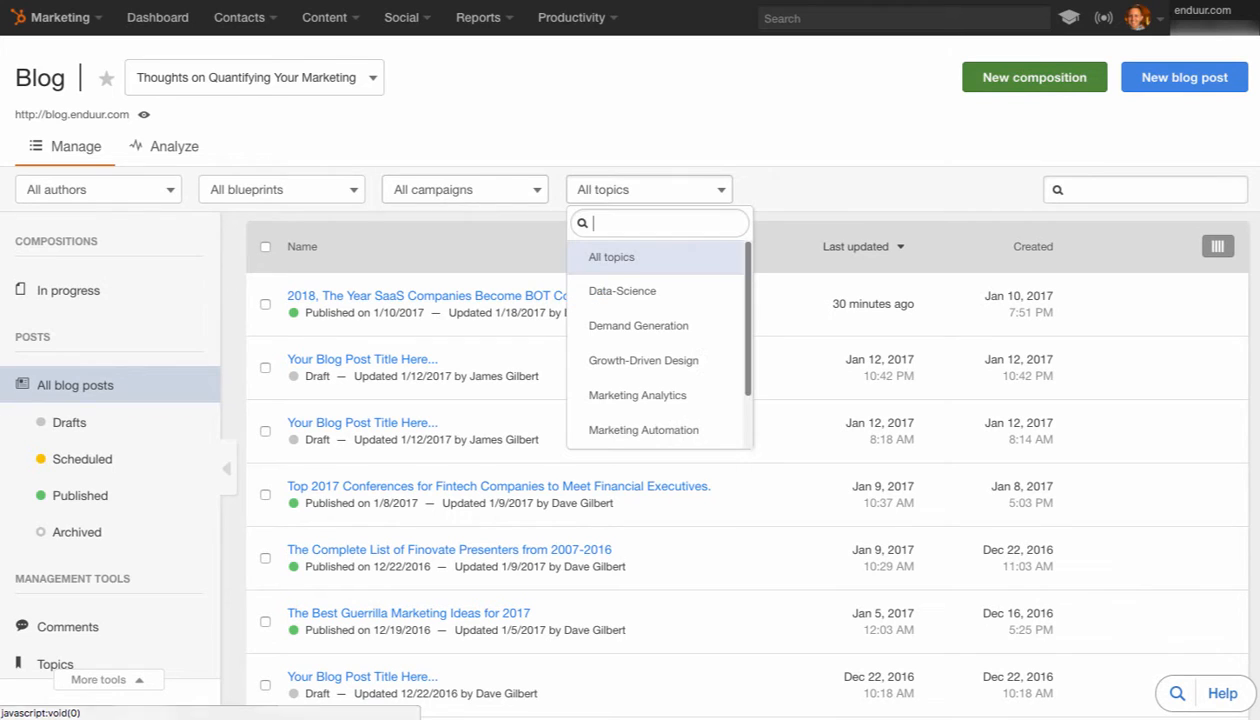
pyautogui.click(649, 190)
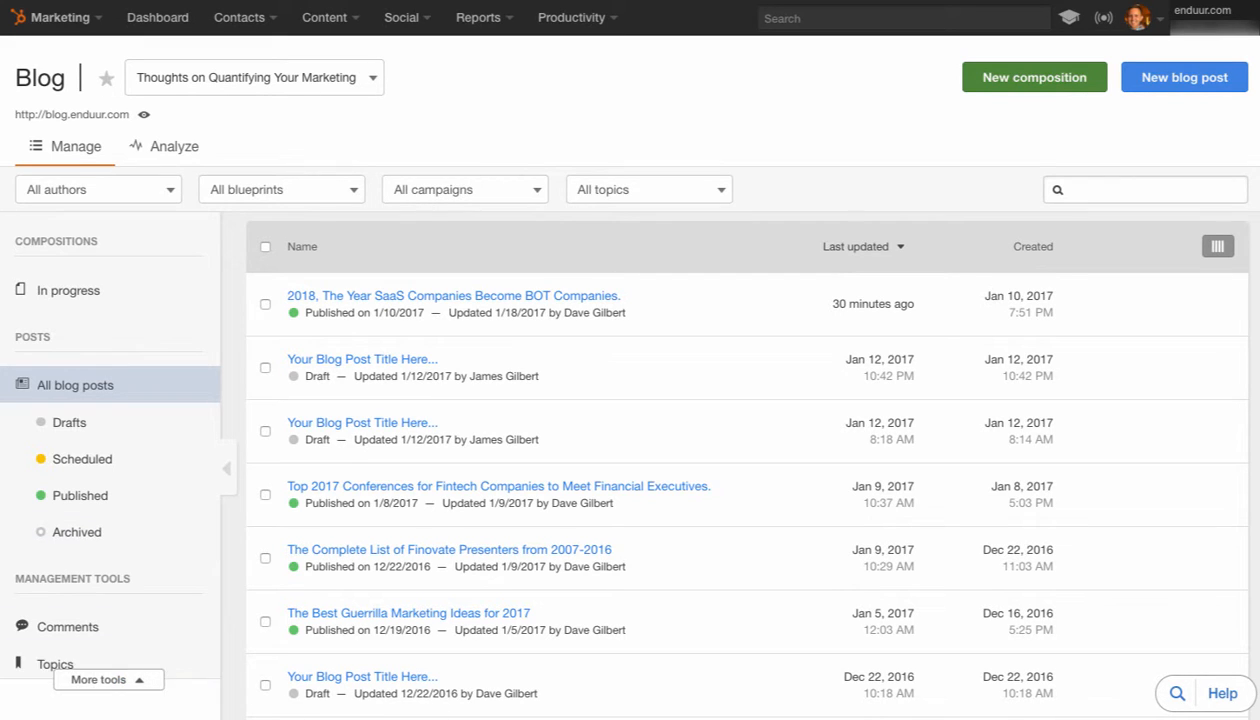
# Review the blog's topics and comments management lists and go back to all blog posts
pyautogui.click(55, 664)
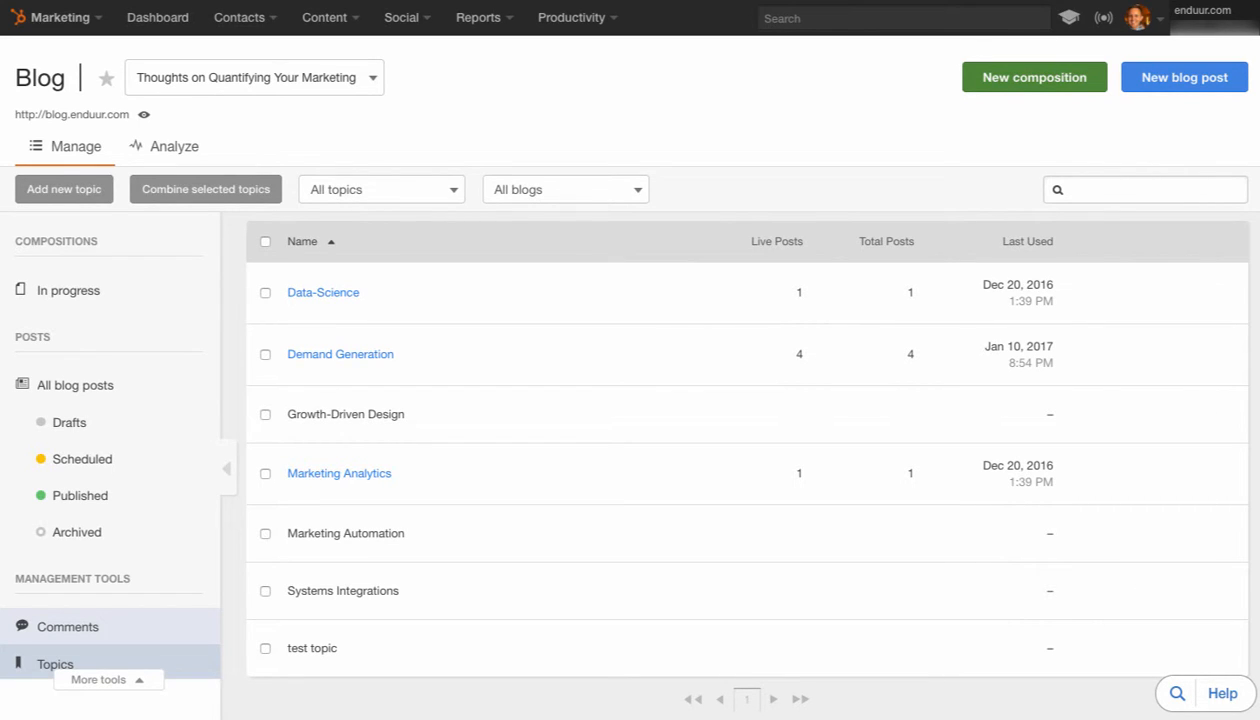
pyautogui.click(67, 626)
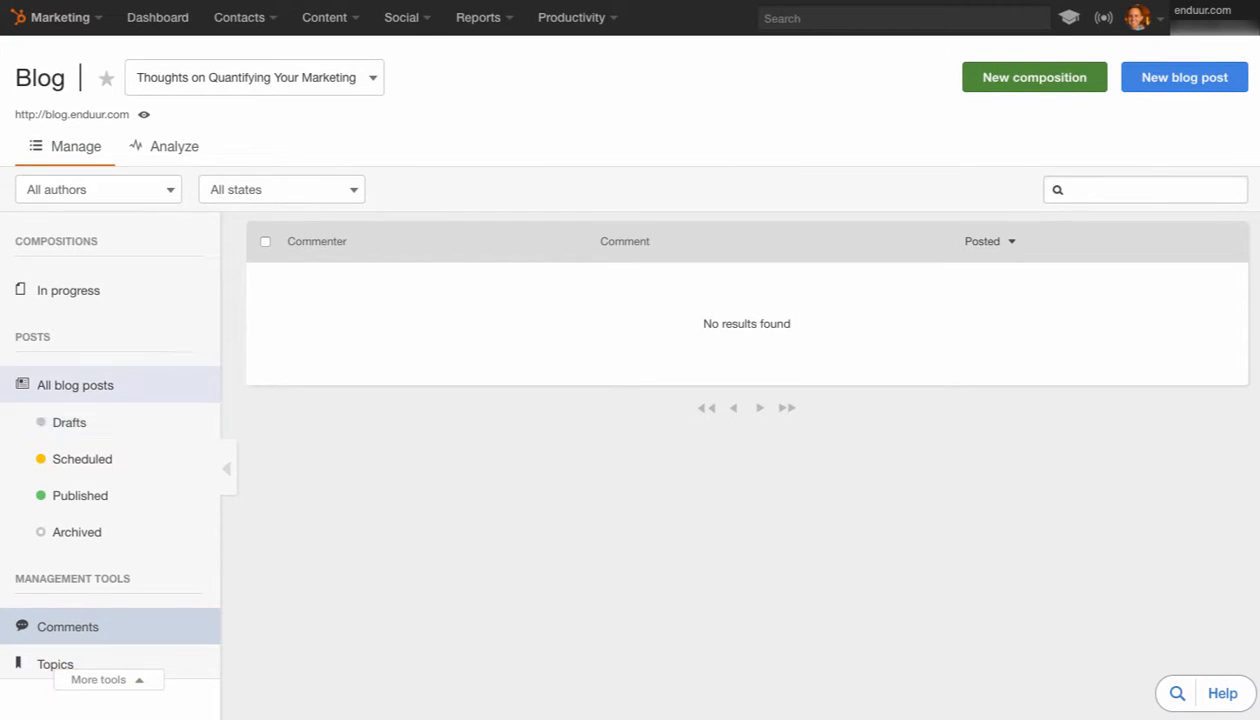
pyautogui.click(75, 385)
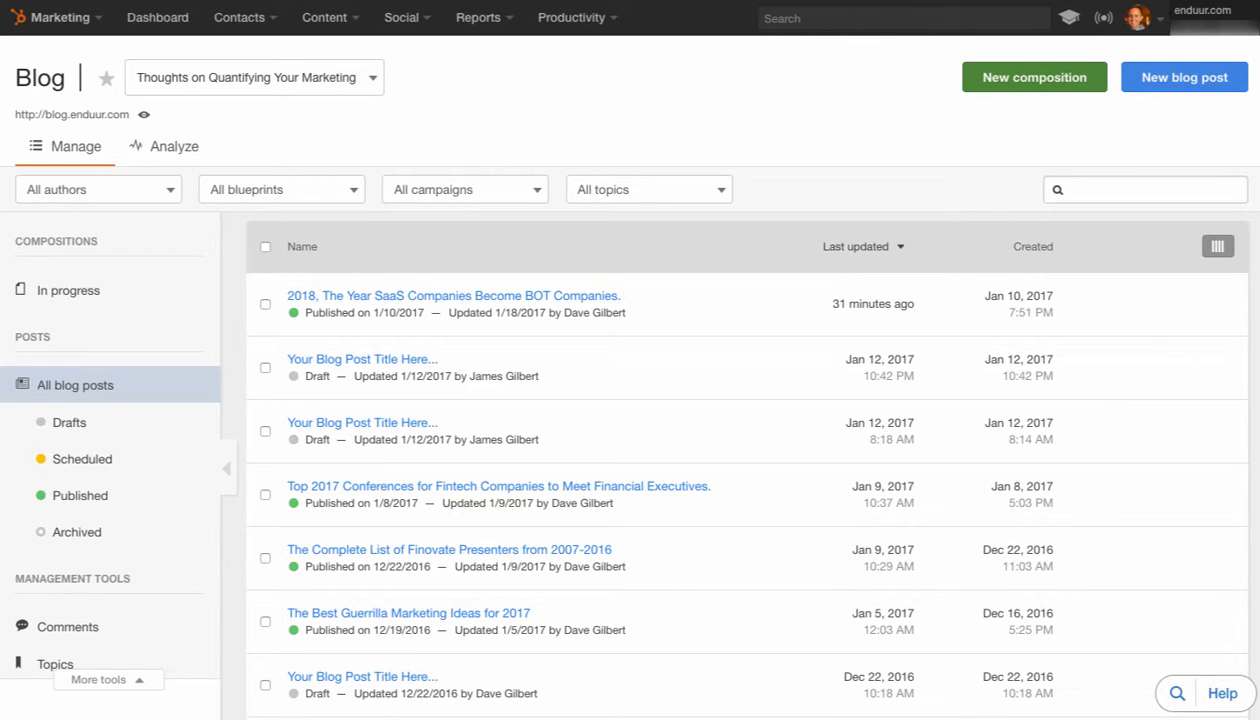
# Create a new blog post starting from a blank post
pyautogui.click(1184, 77)
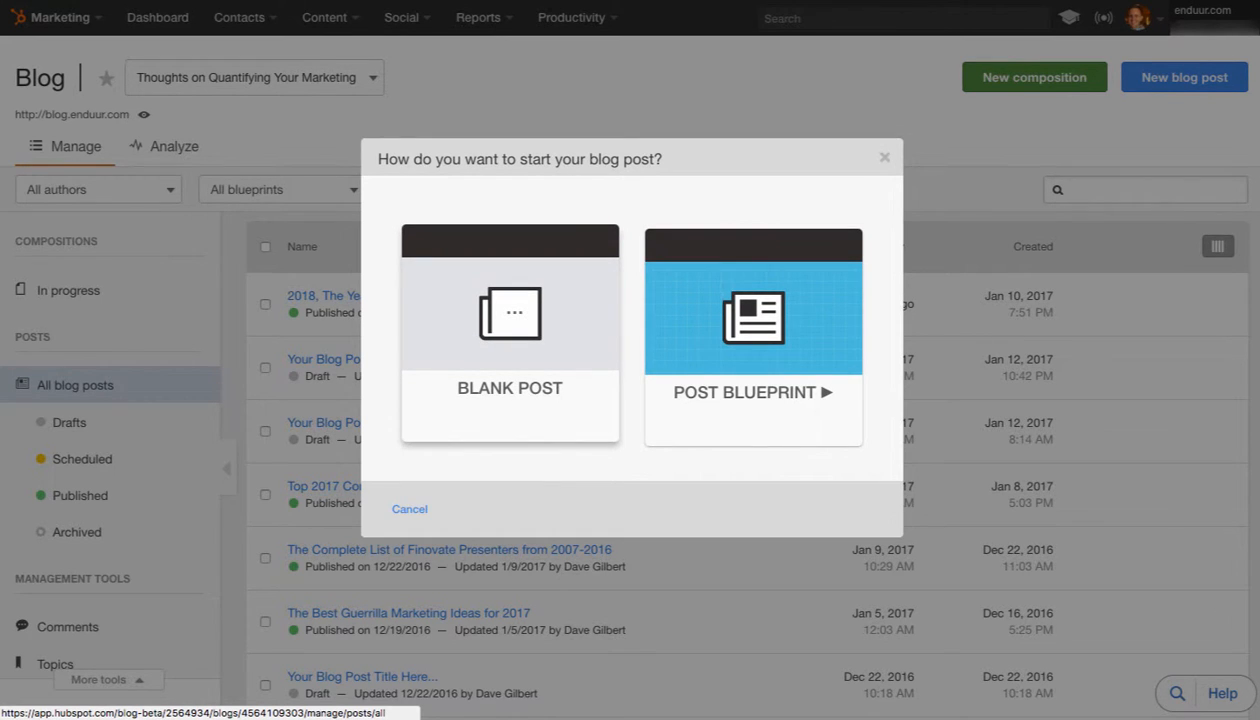
pyautogui.click(510, 320)
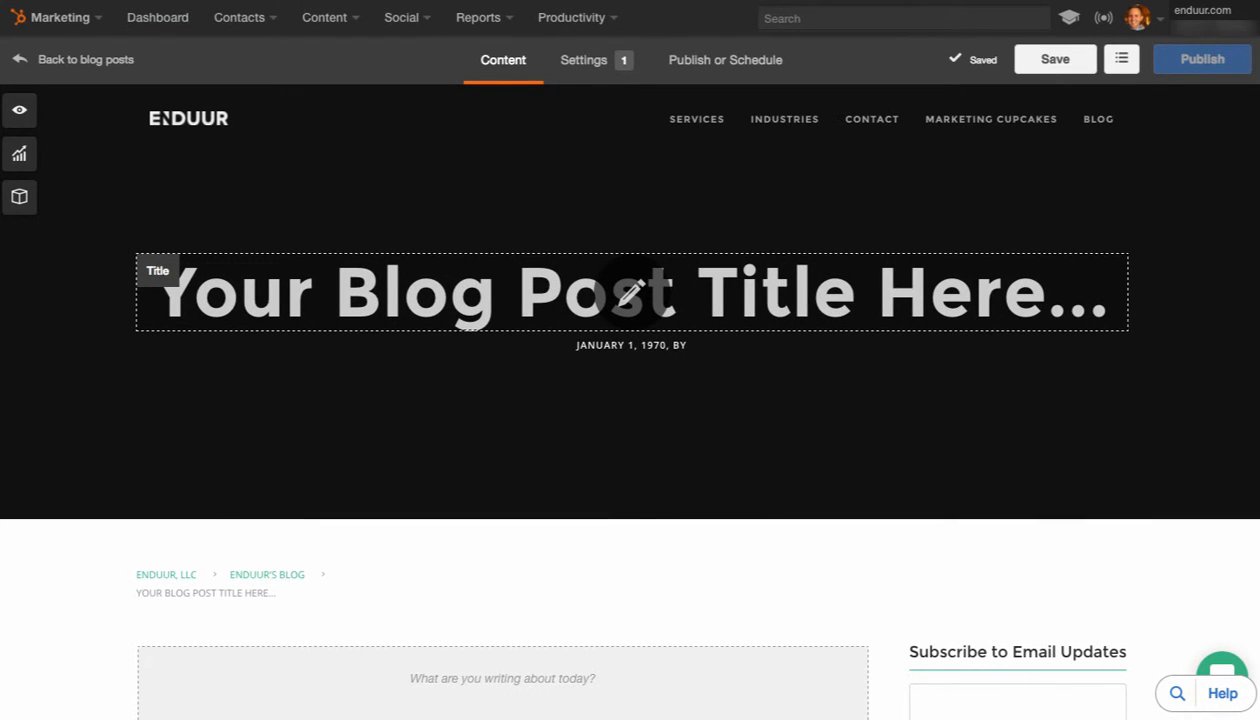
pyautogui.scroll(-2, 630, 400)
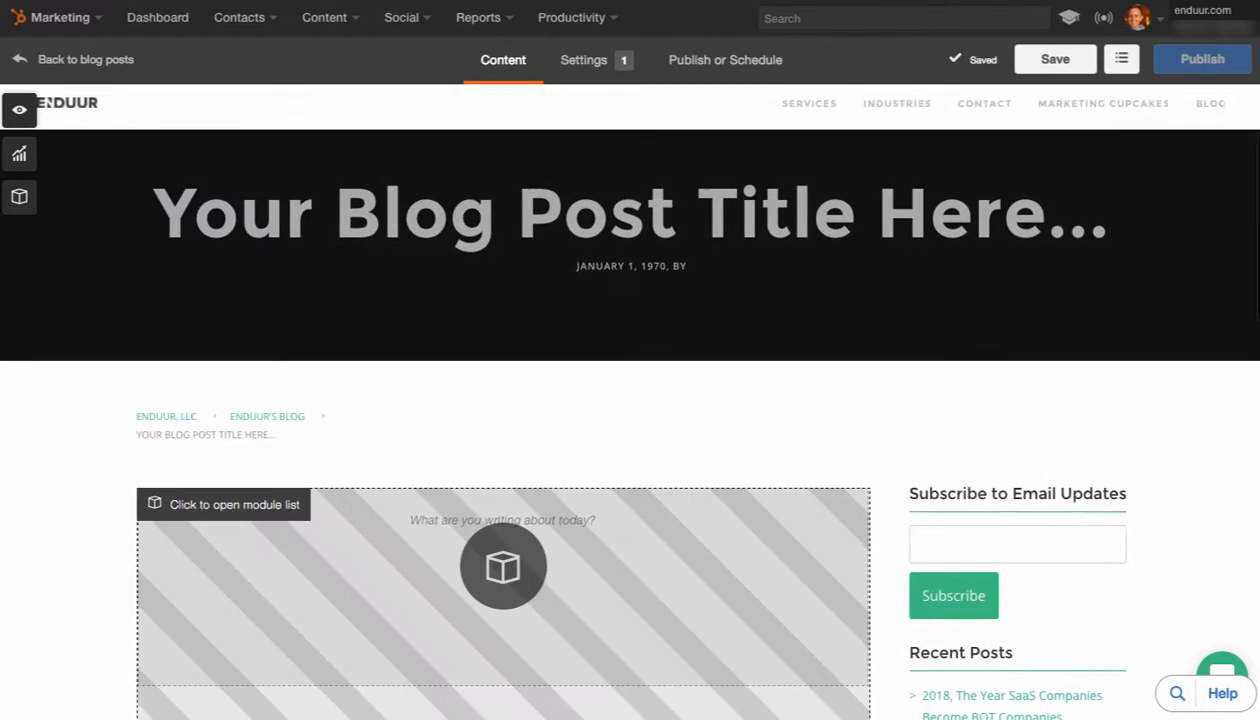
pyautogui.scroll(1, 630, 400)
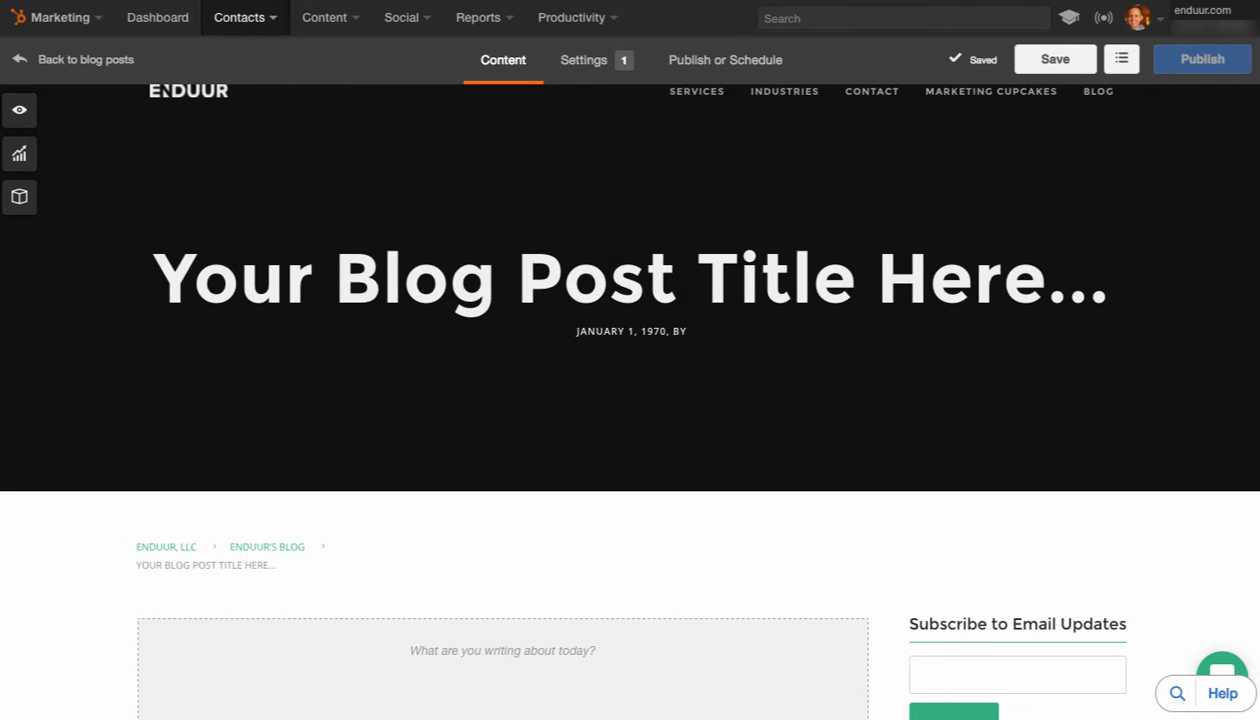
pyautogui.scroll(1, 632, 300)
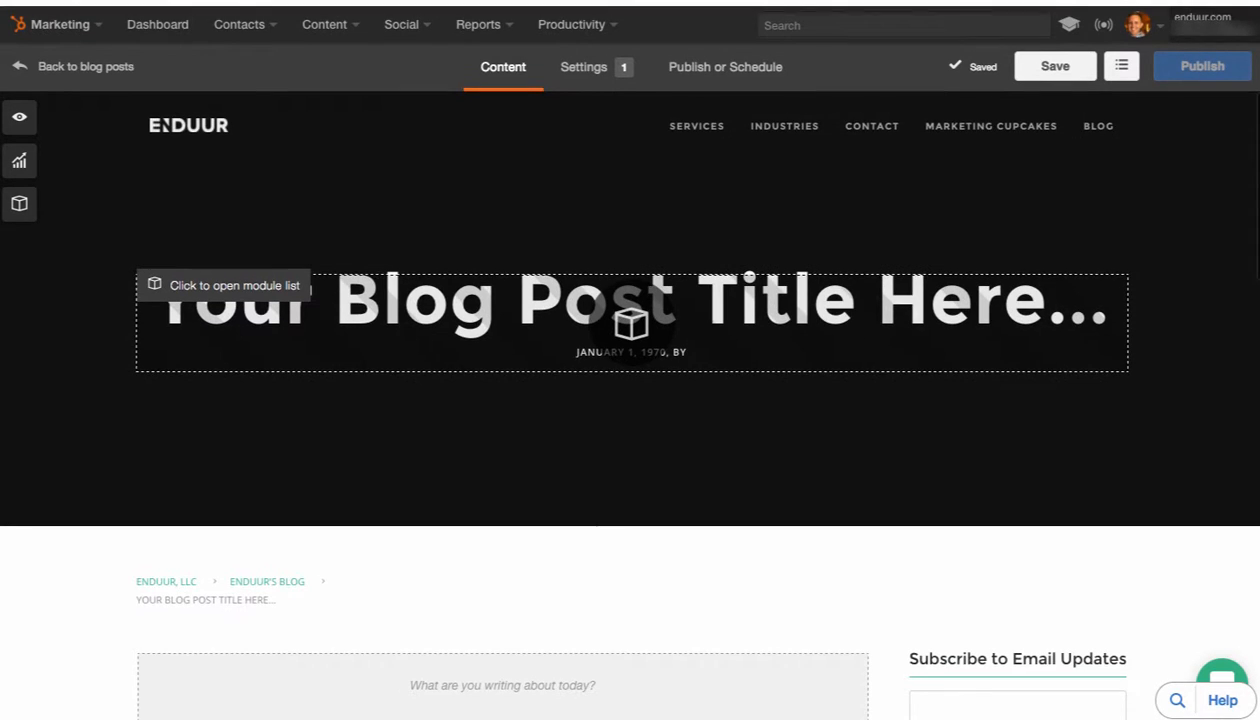
pyautogui.scroll(-1, 632, 300)
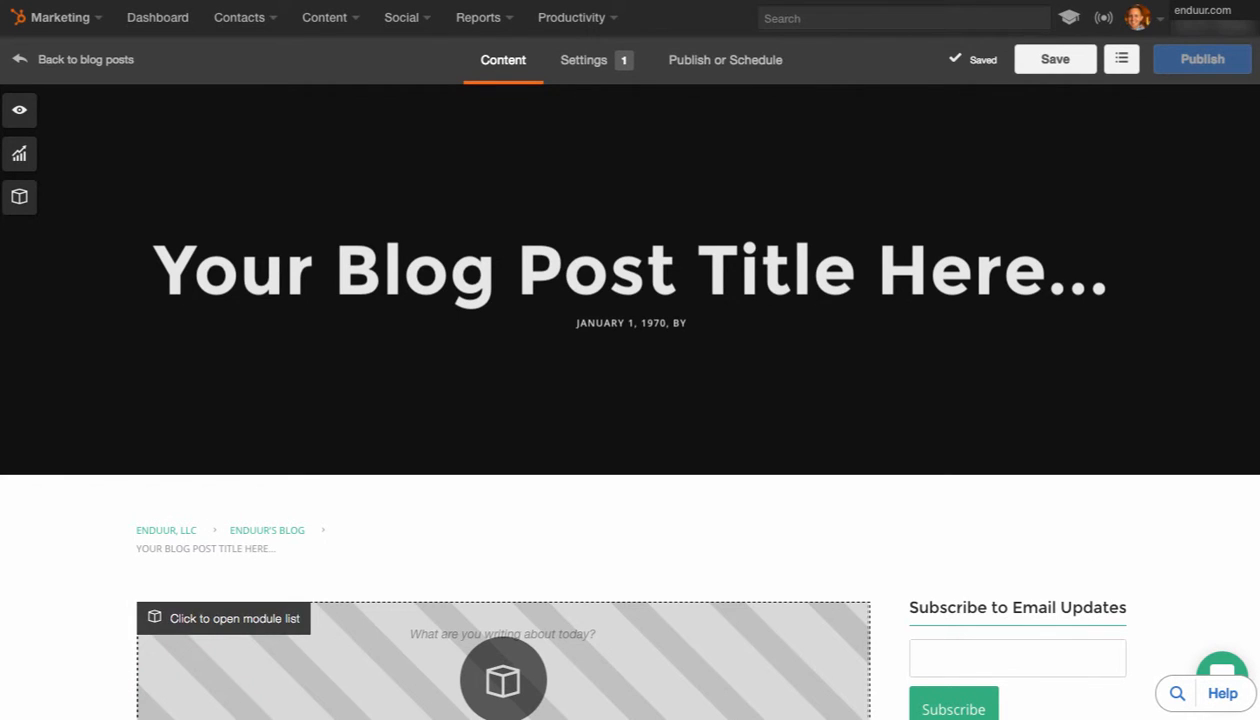
pyautogui.scroll(-5, 503, 660)
pyautogui.click(503, 233)
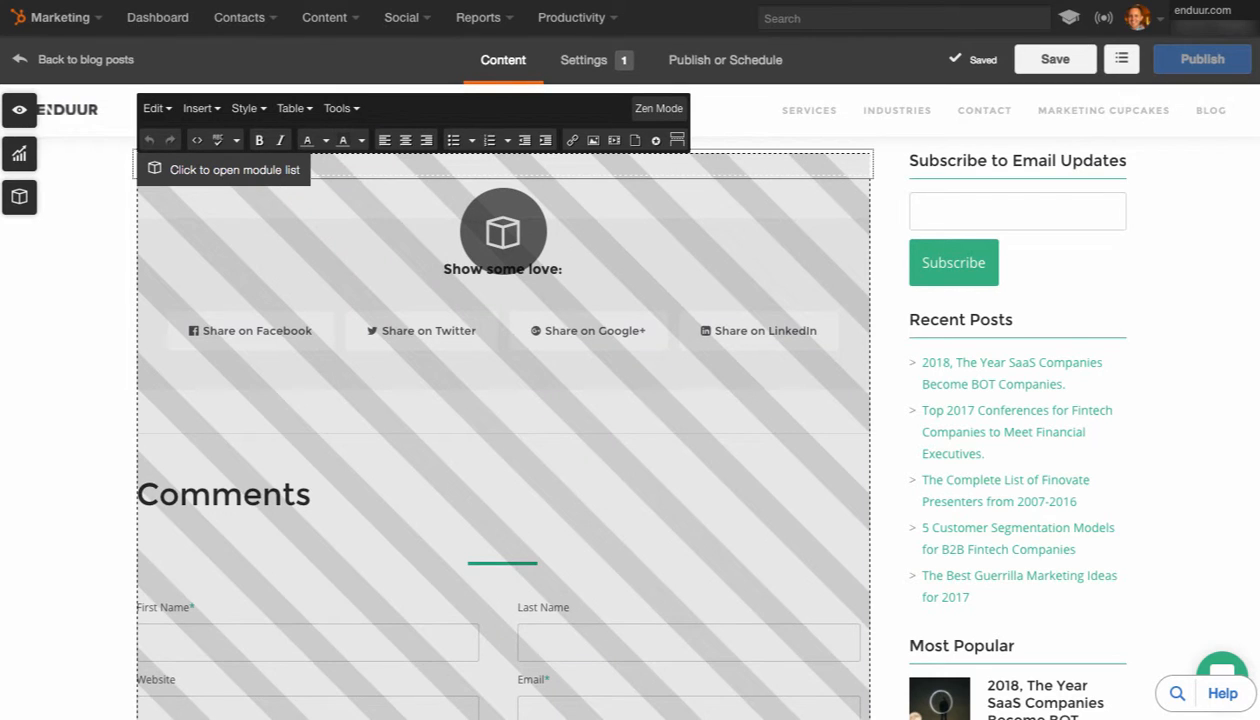
pyautogui.scroll(3, 310, 388)
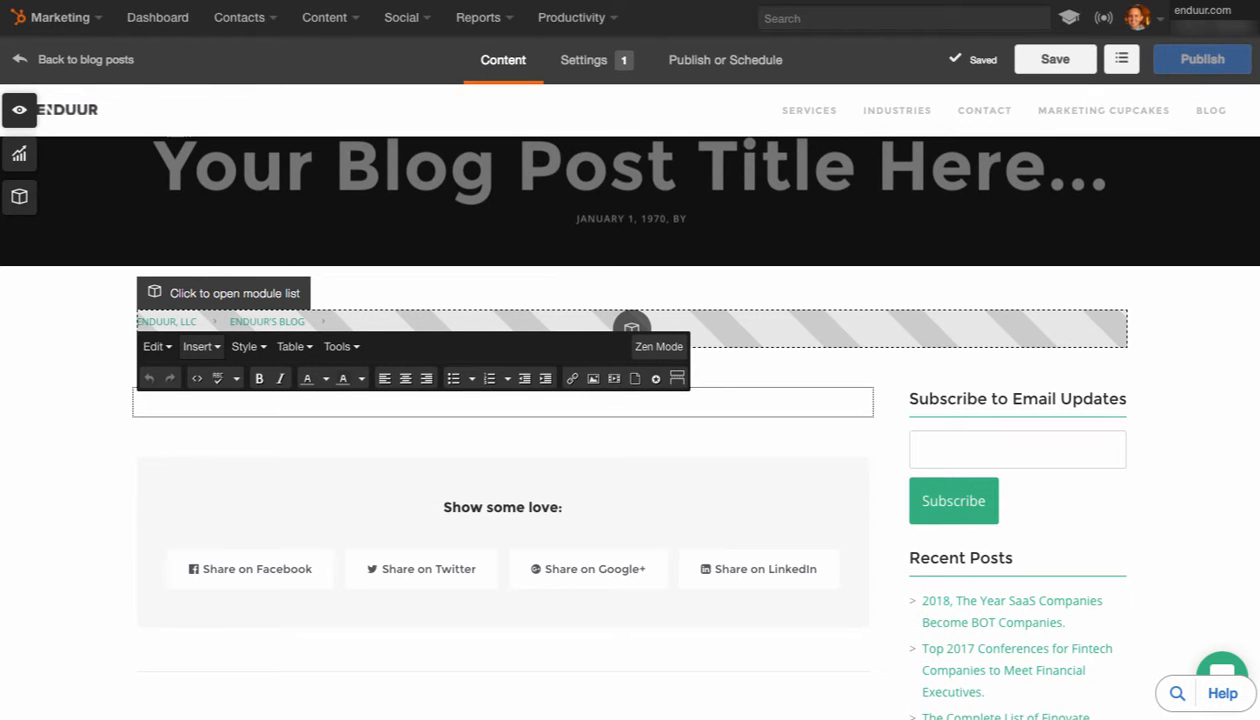
pyautogui.click(199, 346)
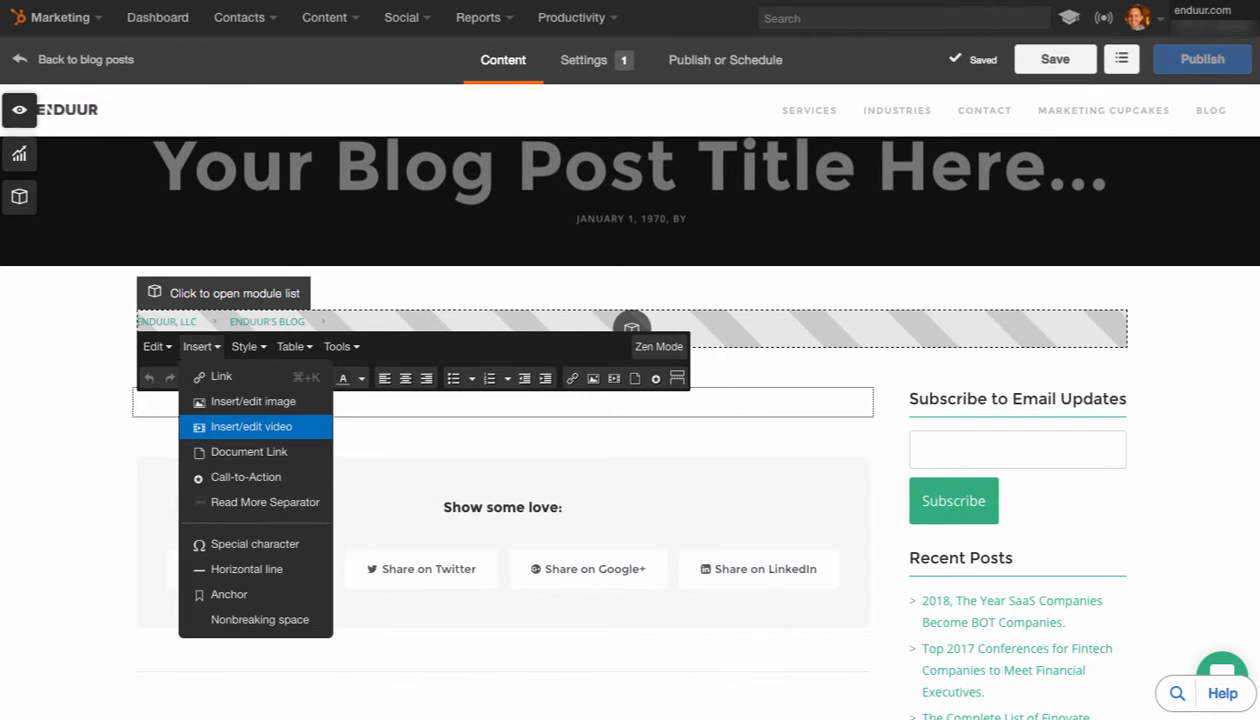
pyautogui.click(251, 426)
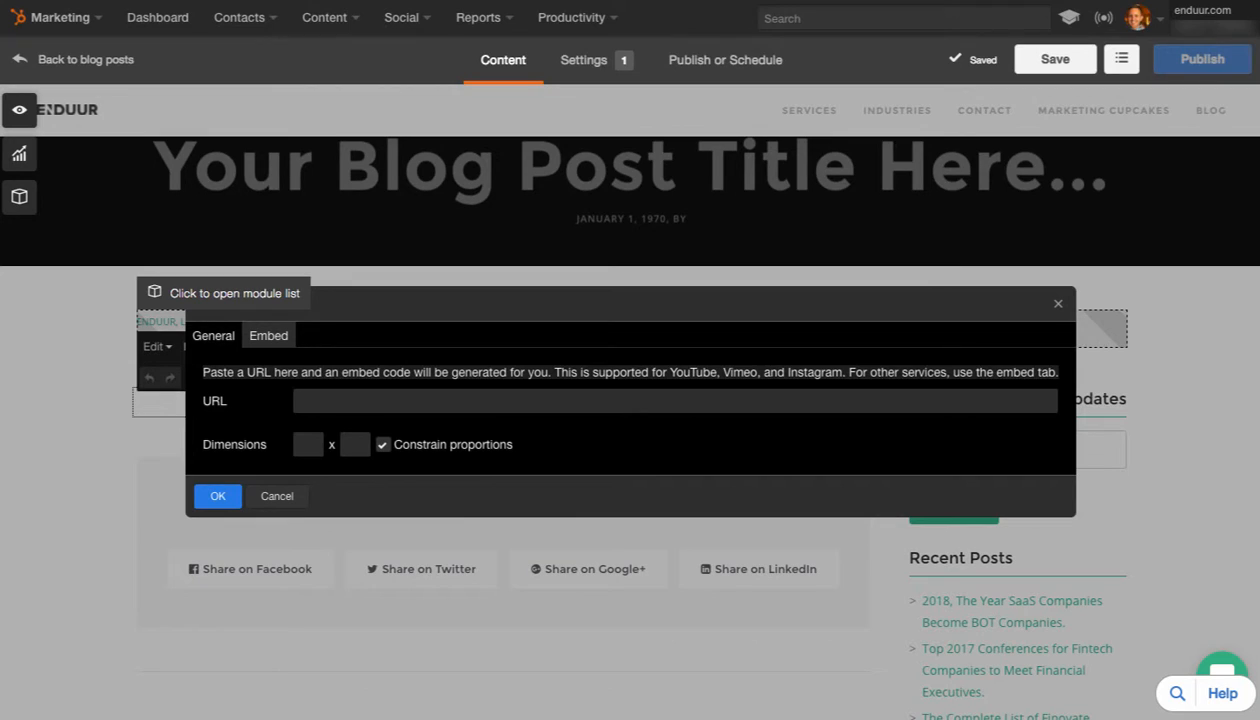
pyautogui.write('https://www.youtube.com/watch?v=RNXb6BvRyvg')
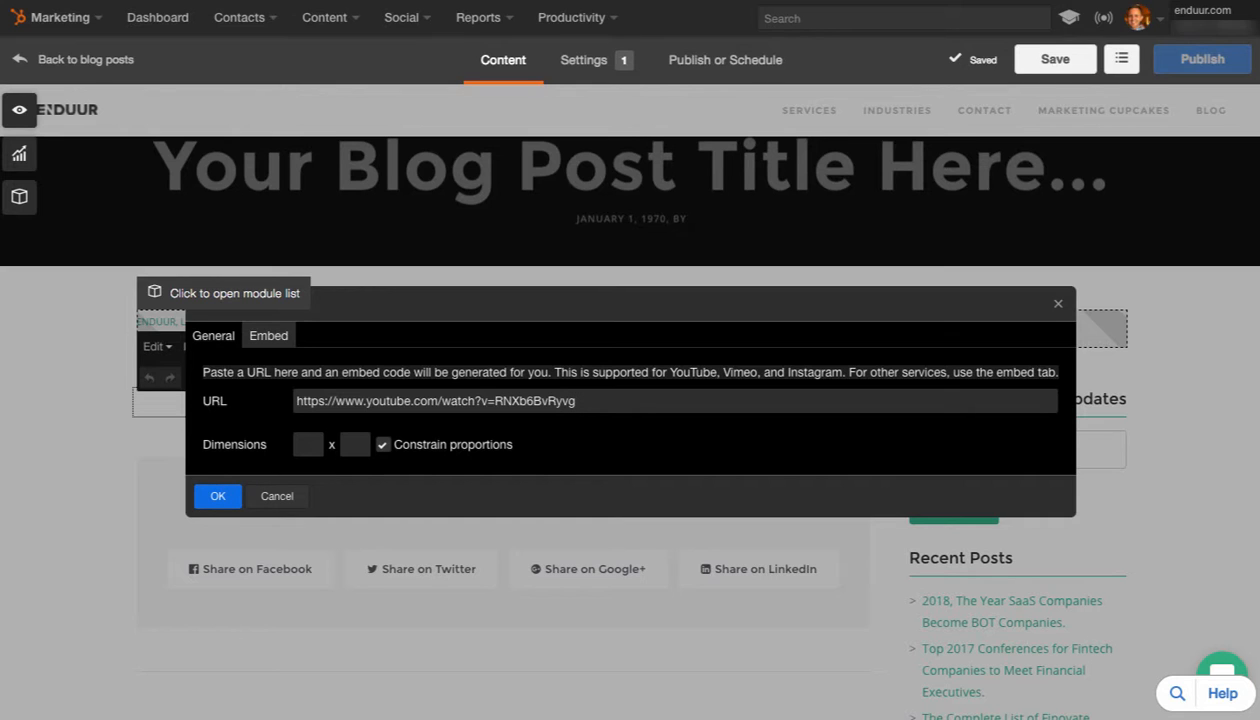
pyautogui.press('Return')
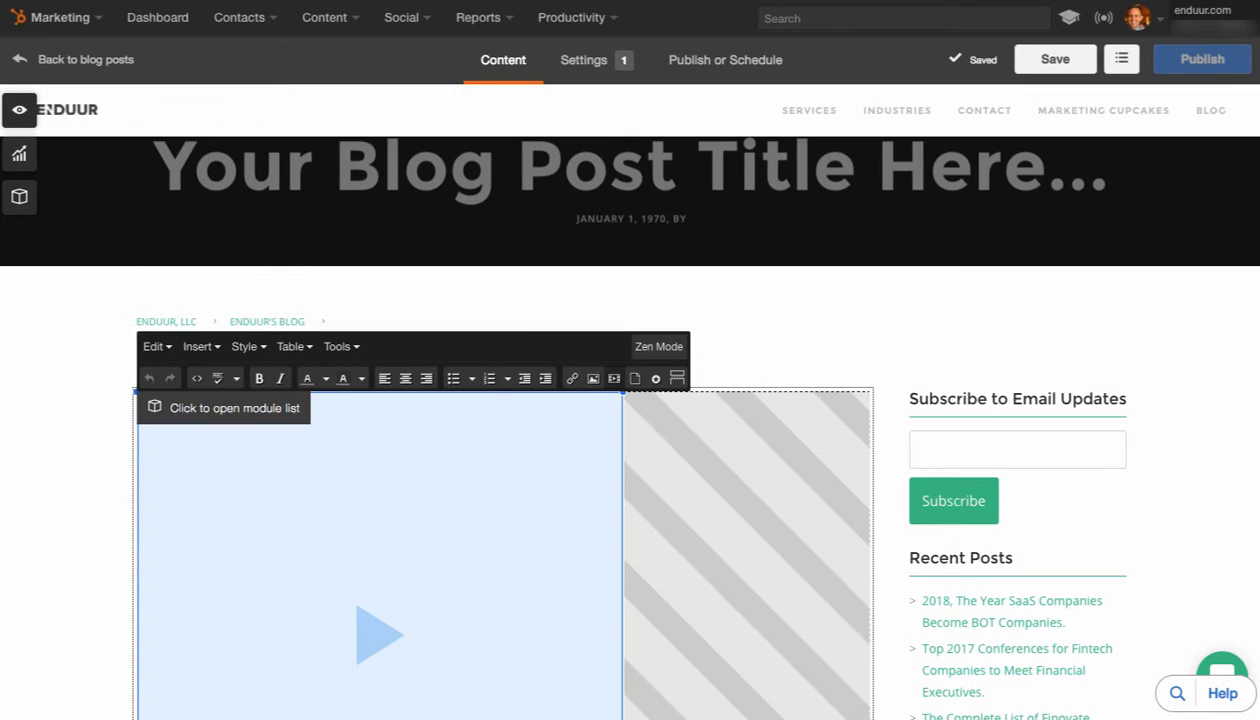
# Inspect the embedded video's HTML in the post body's source code and close it without saving changes
pyautogui.scroll(-2, 503, 500)
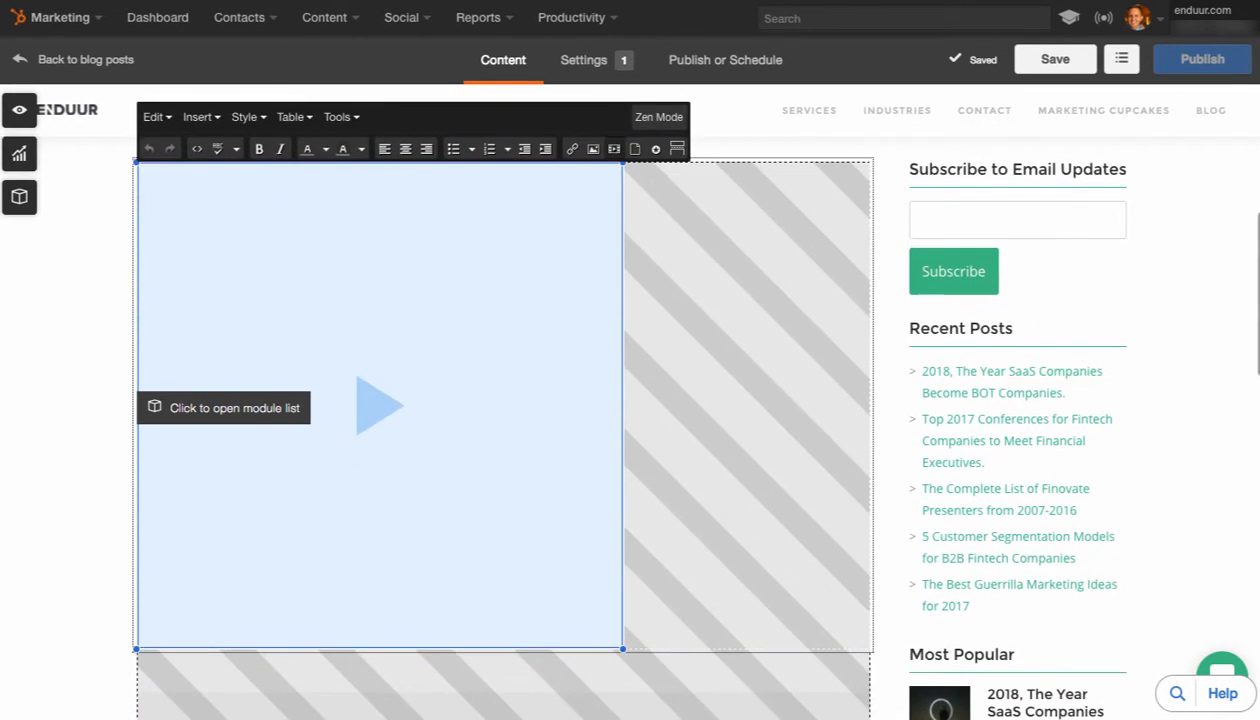
pyautogui.scroll(1, 503, 500)
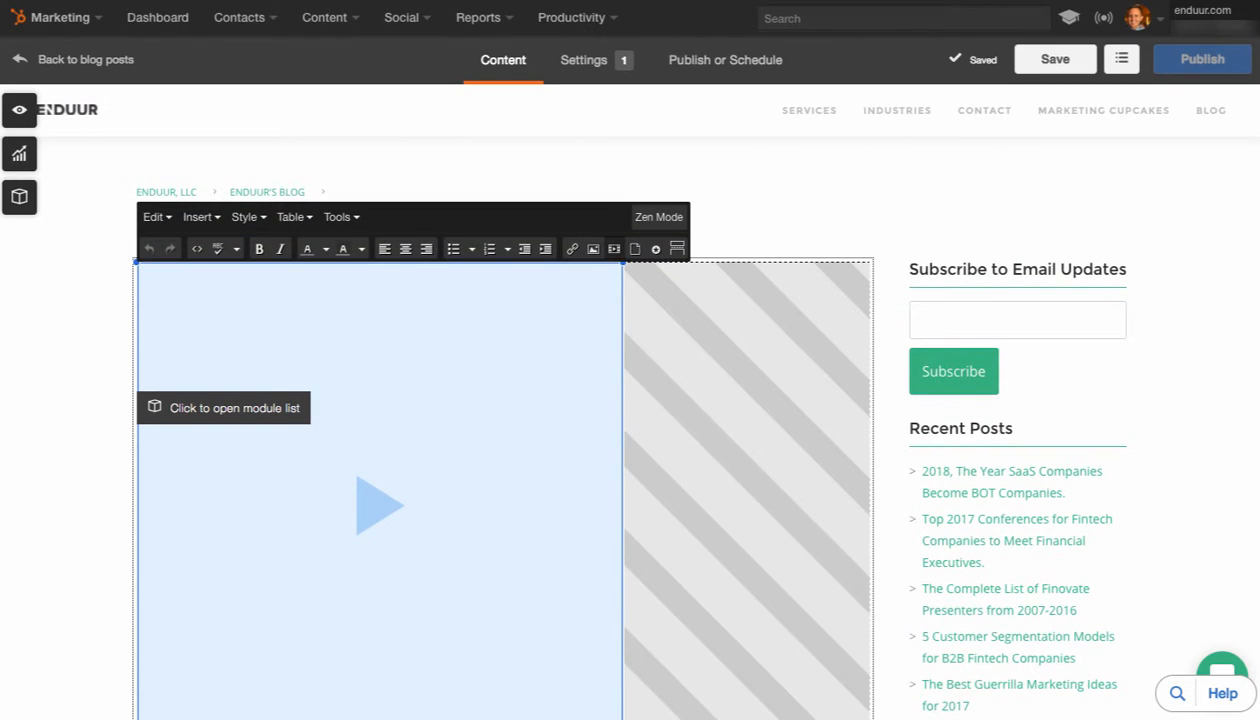
pyautogui.scroll(-1, 503, 450)
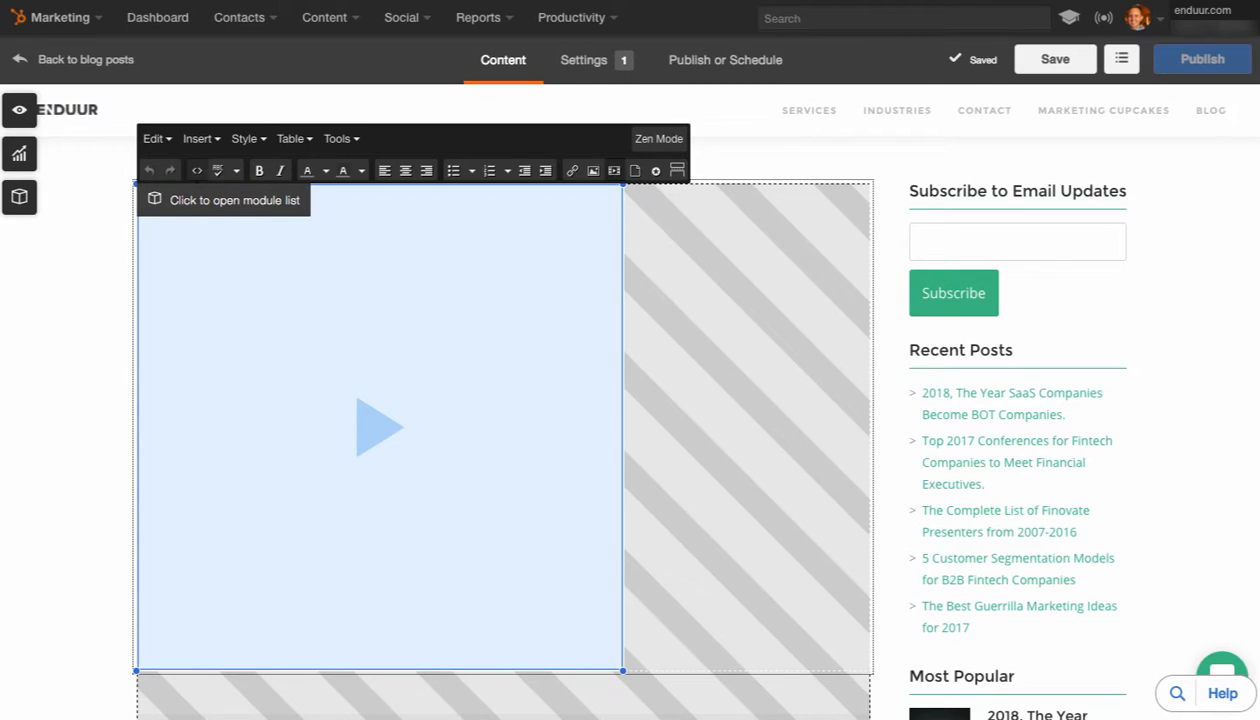
pyautogui.click(197, 170)
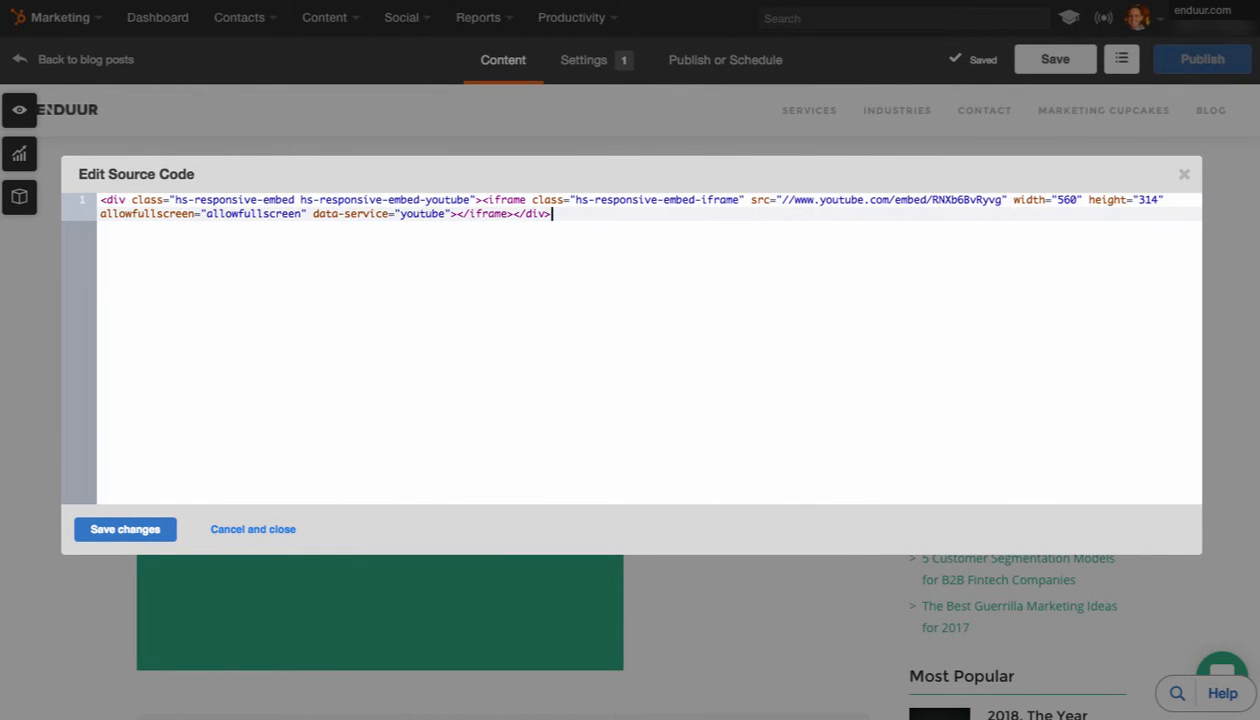
pyautogui.moveTo(551, 214); pyautogui.dragTo(112, 200)
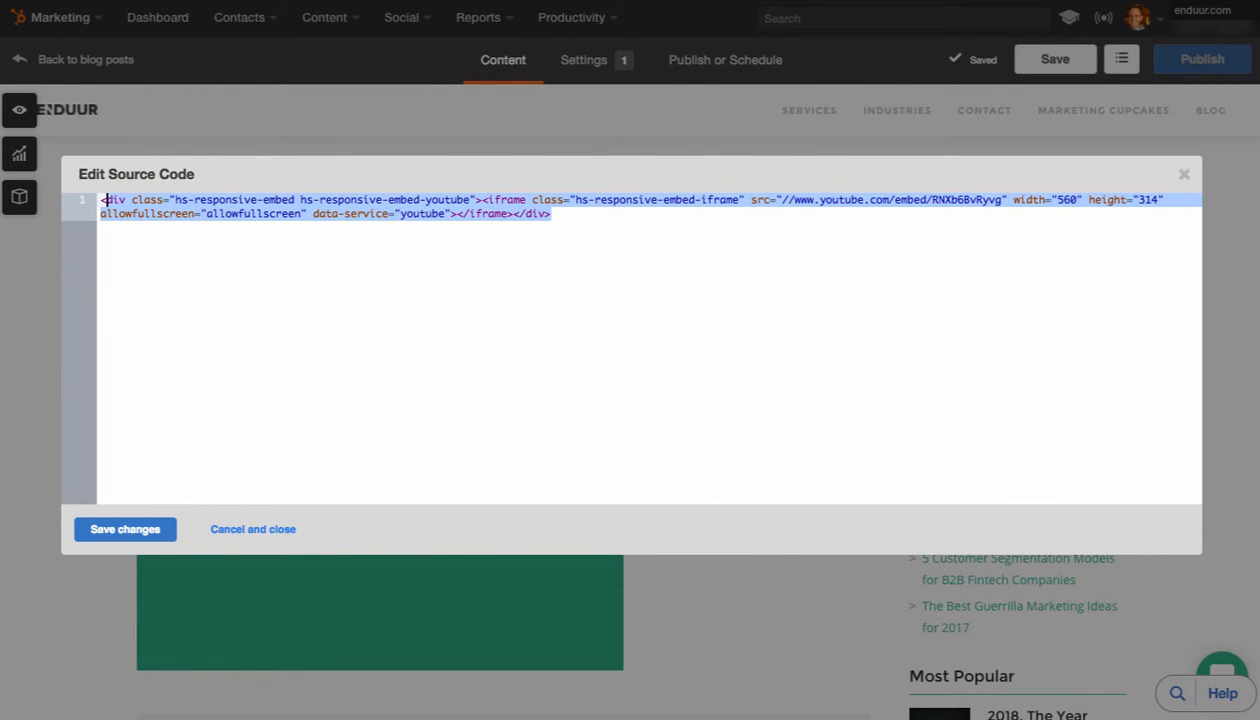
pyautogui.click(481, 200)
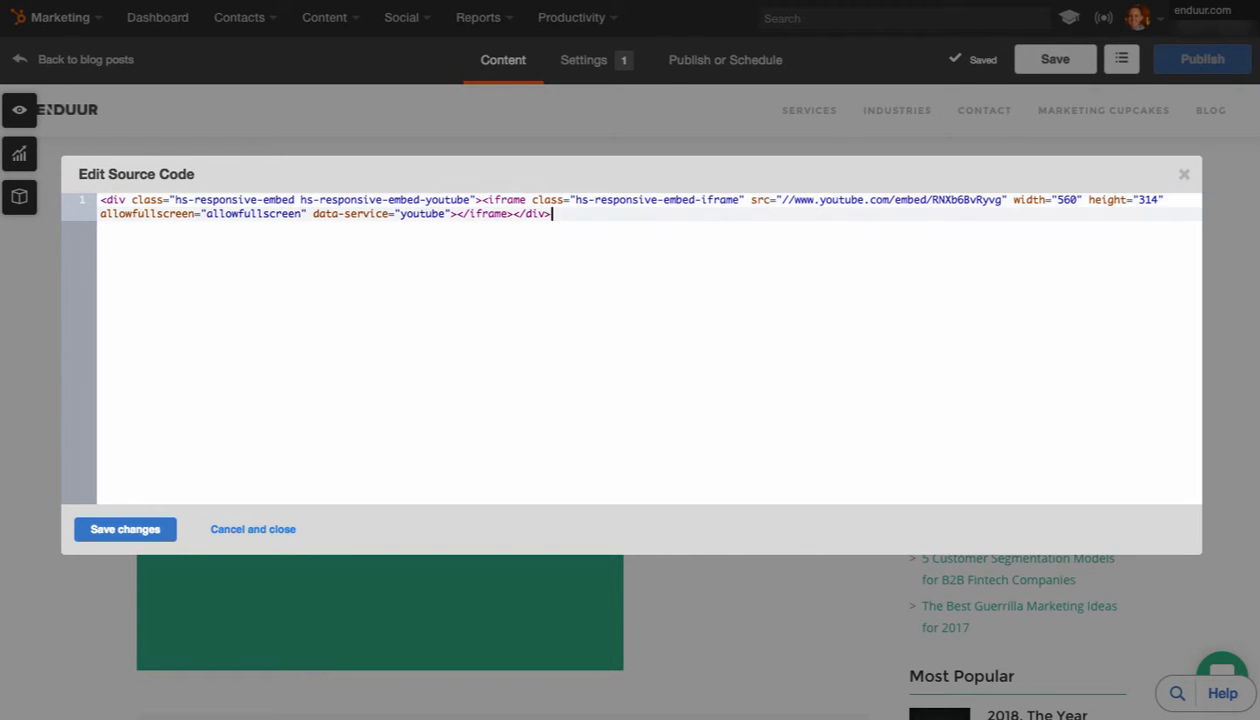
pyautogui.hotkey('ctrl', 'a')
pyautogui.press('Escape')
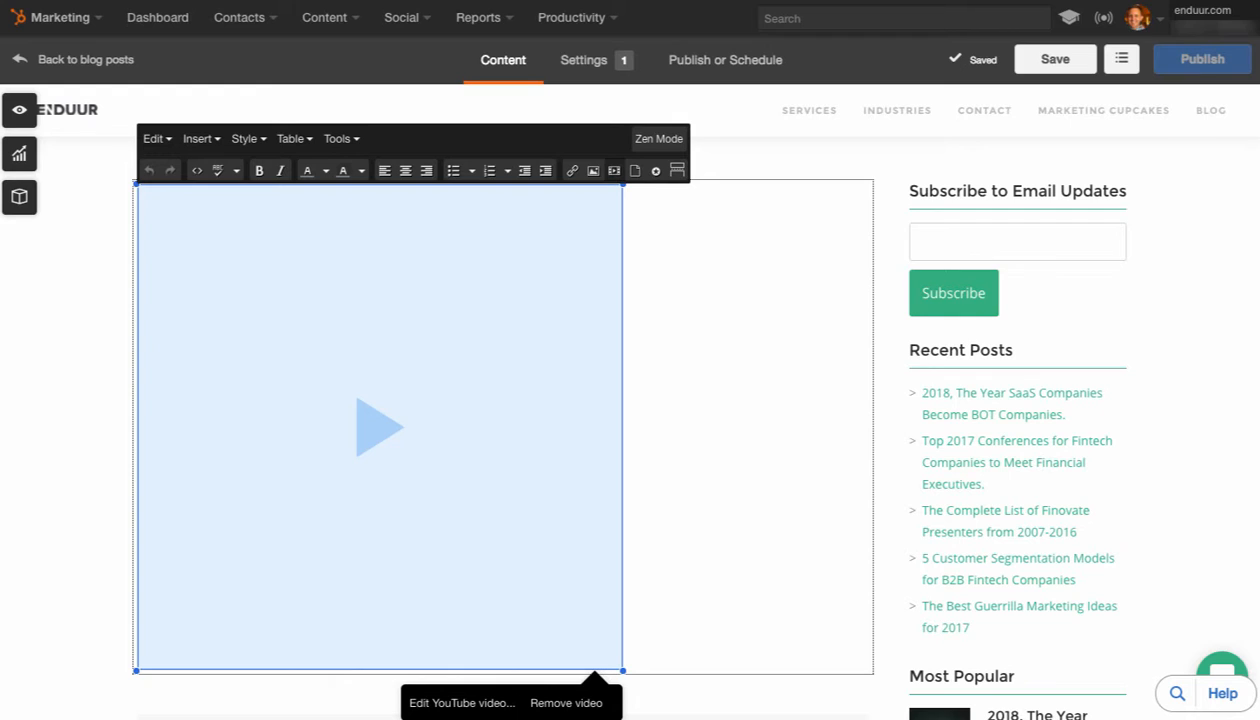
# Examine the style, table and tools options available in the post body's editor, including the heading and inline formats
pyautogui.scroll(1, 503, 427)
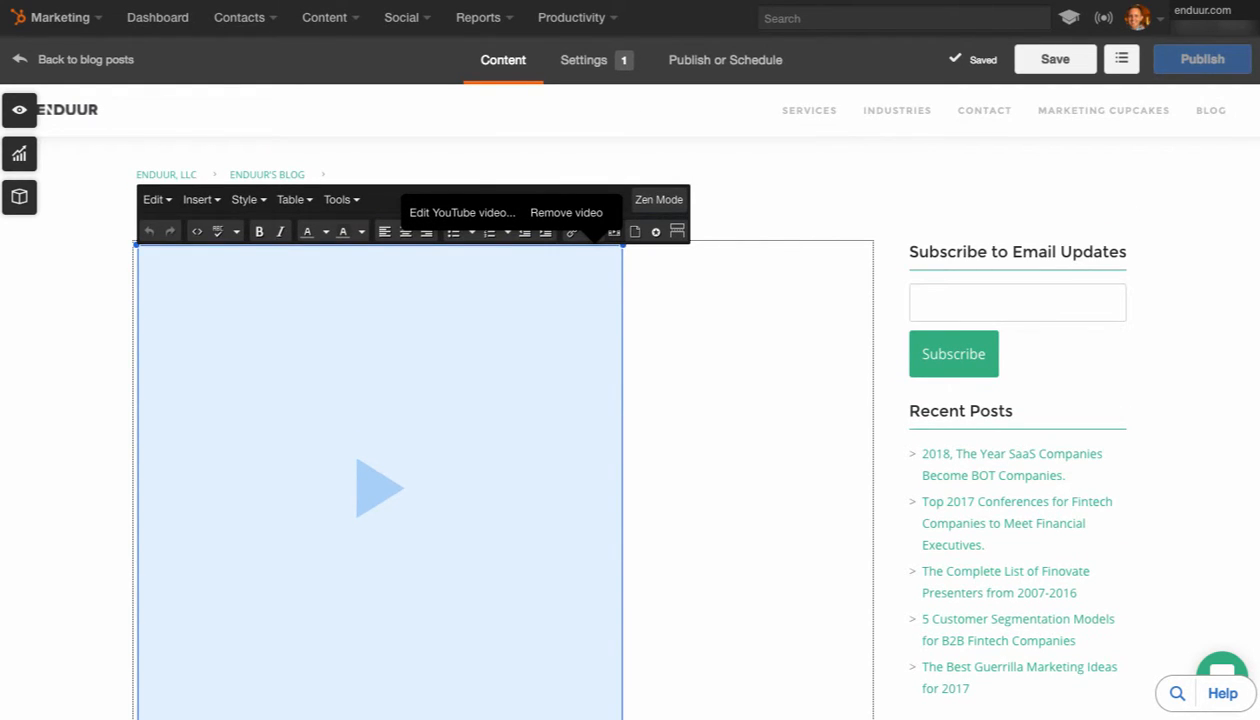
pyautogui.click(248, 199)
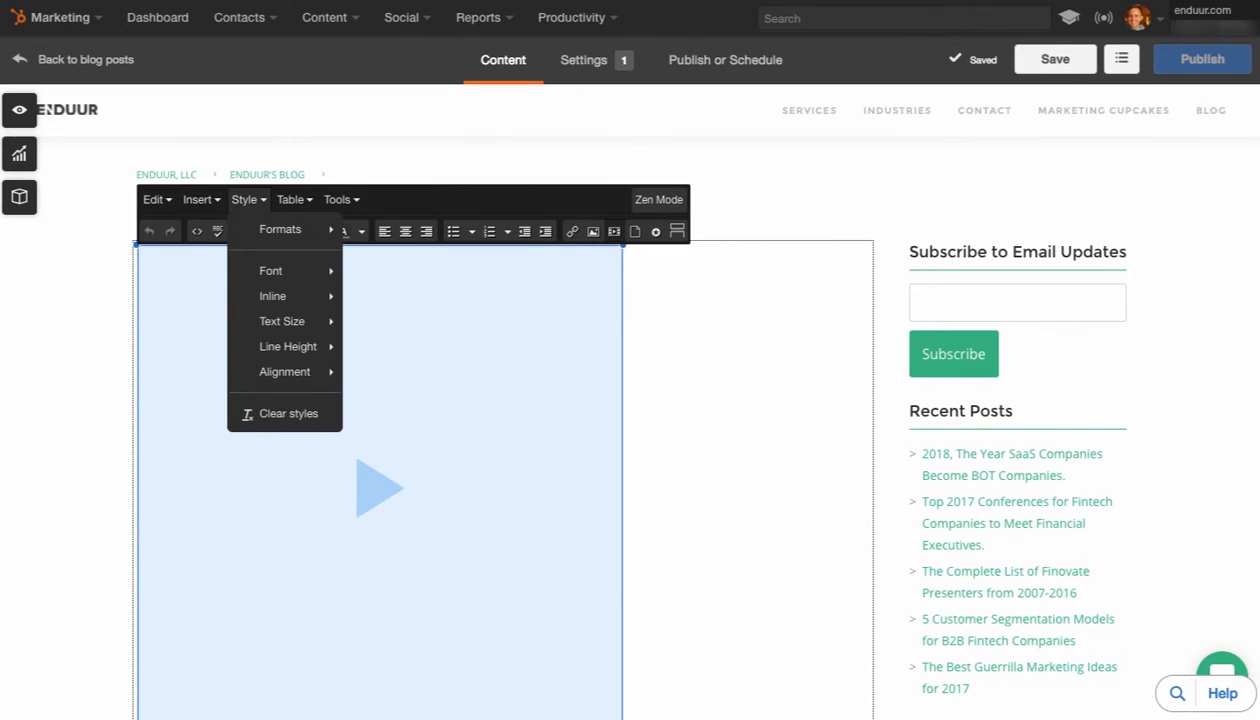
pyautogui.moveTo(280, 229)
pyautogui.moveTo(383, 229)
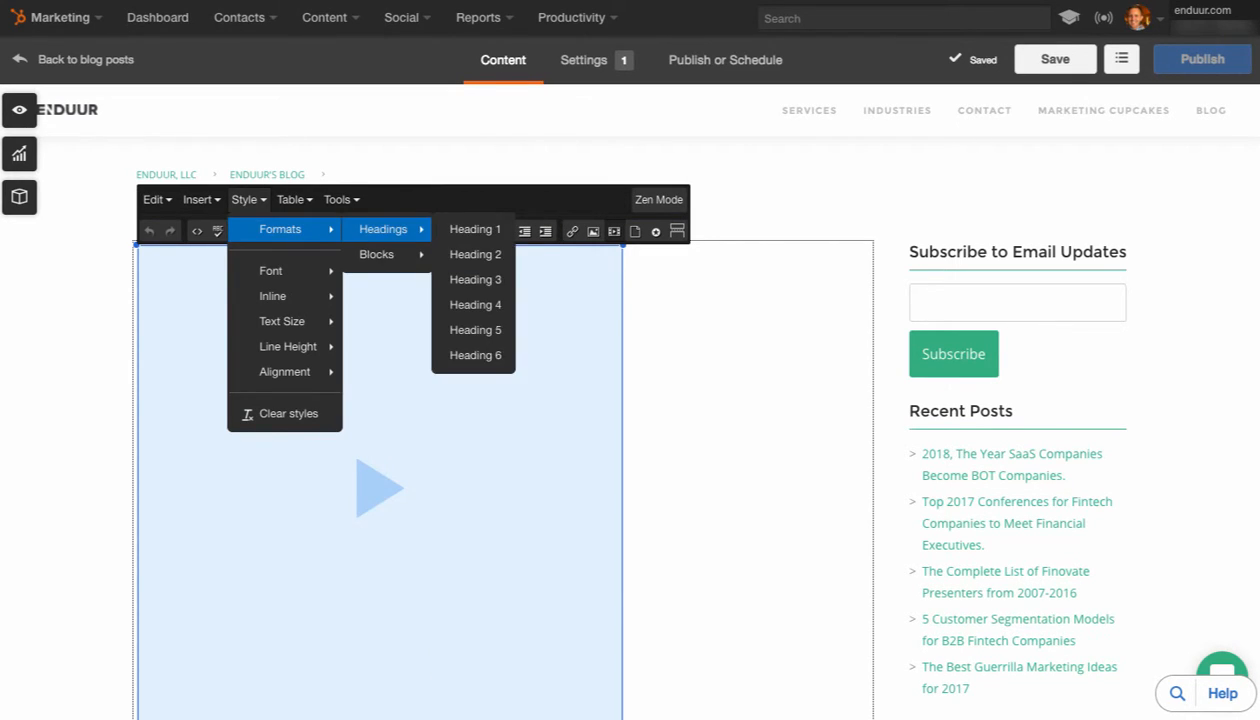
pyautogui.moveTo(275, 270)
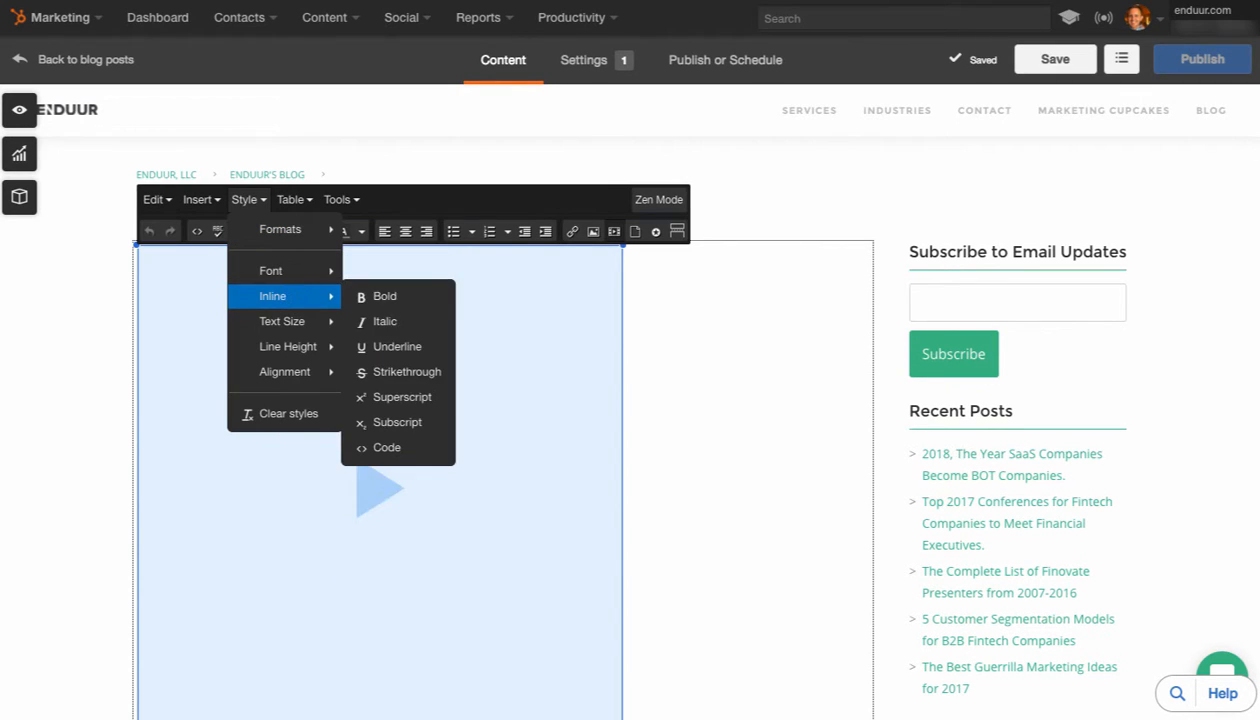
pyautogui.moveTo(294, 200)
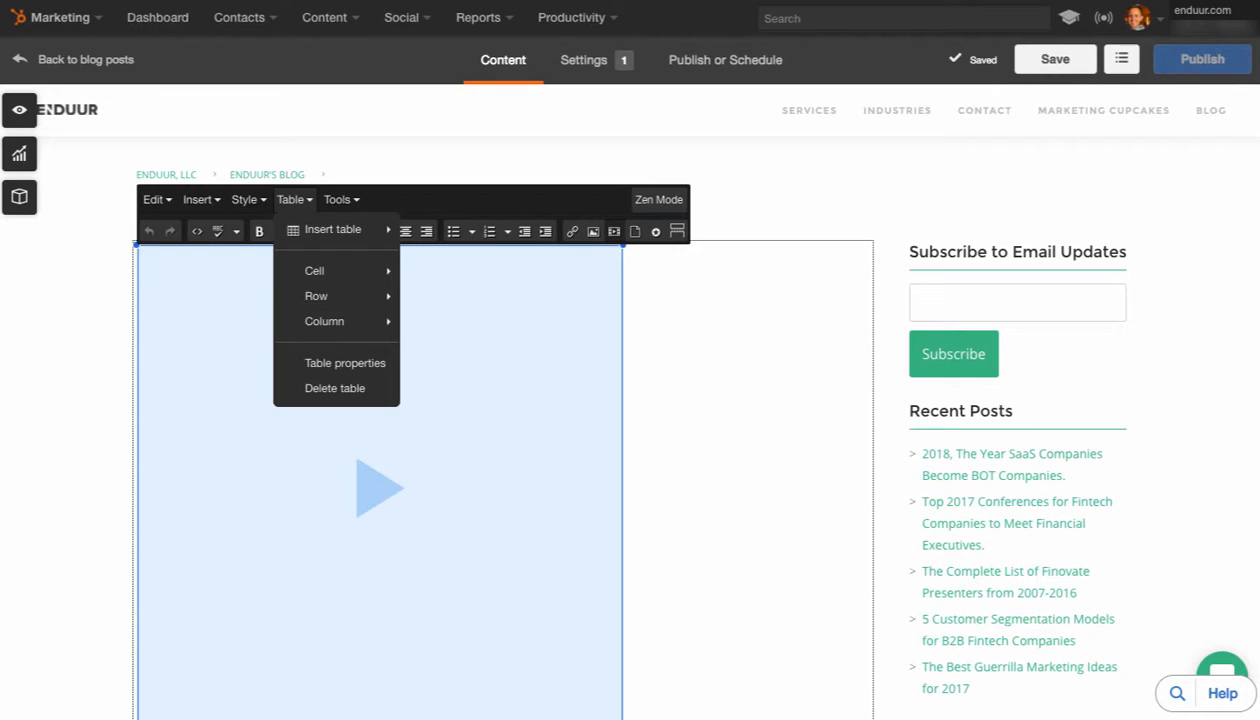
pyautogui.moveTo(341, 200)
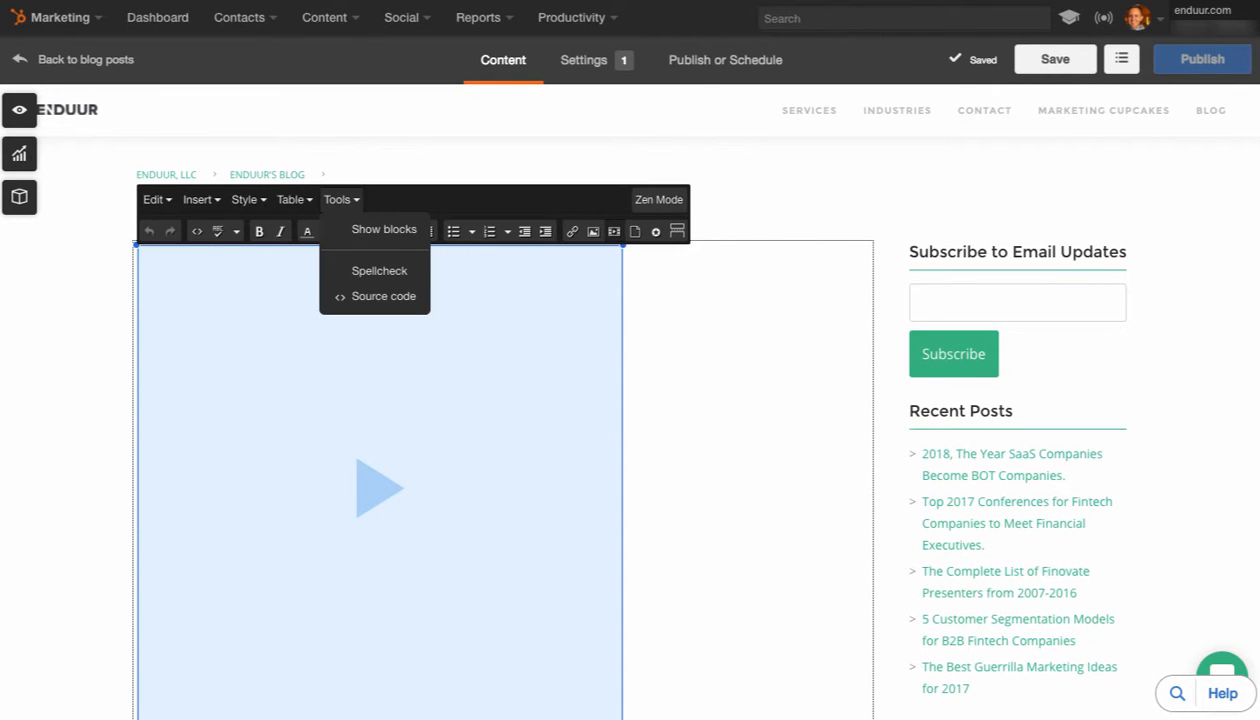
pyautogui.moveTo(155, 200)
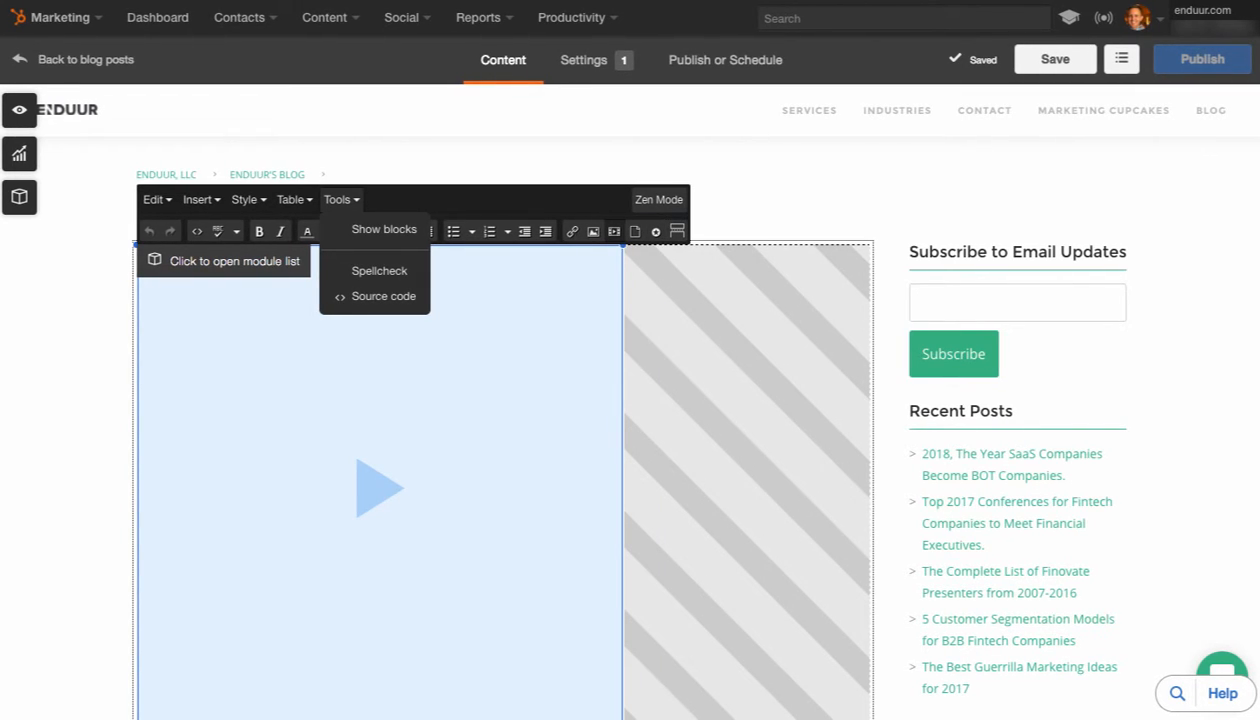
# Open the hidden Article Image module and inspect its image, size and alt text settings
pyautogui.scroll(-3, 503, 480)
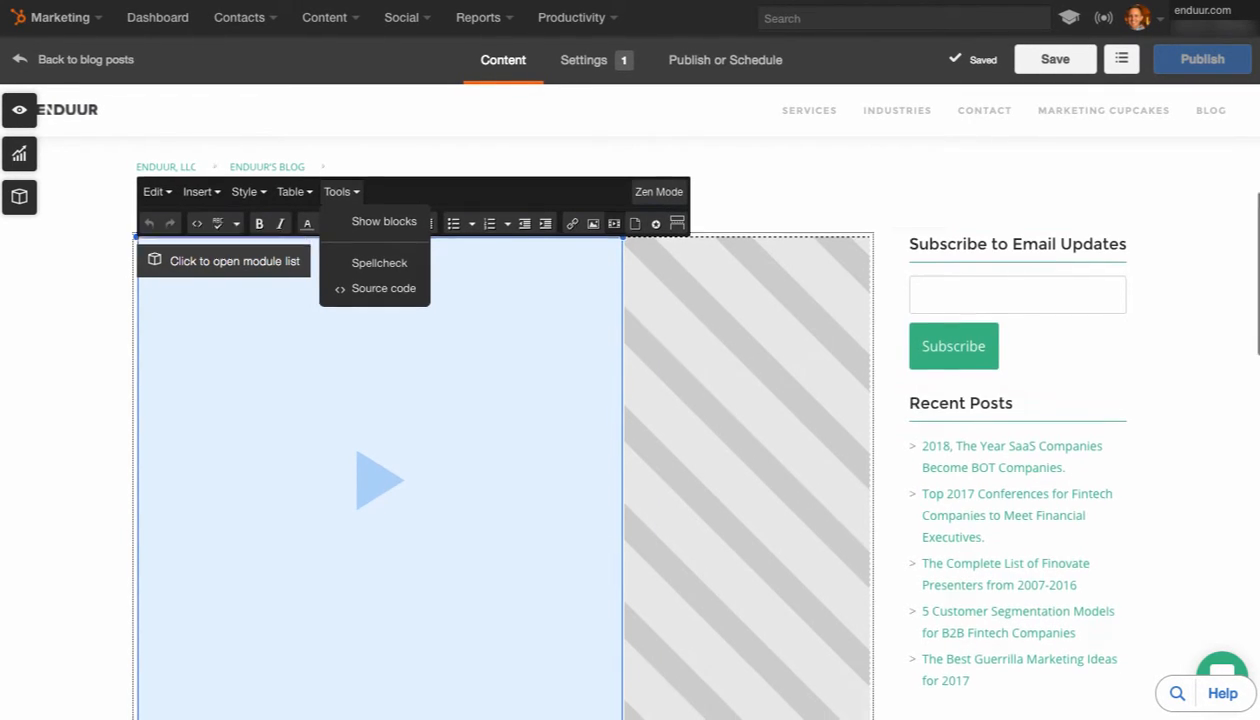
pyautogui.scroll(3, 503, 480)
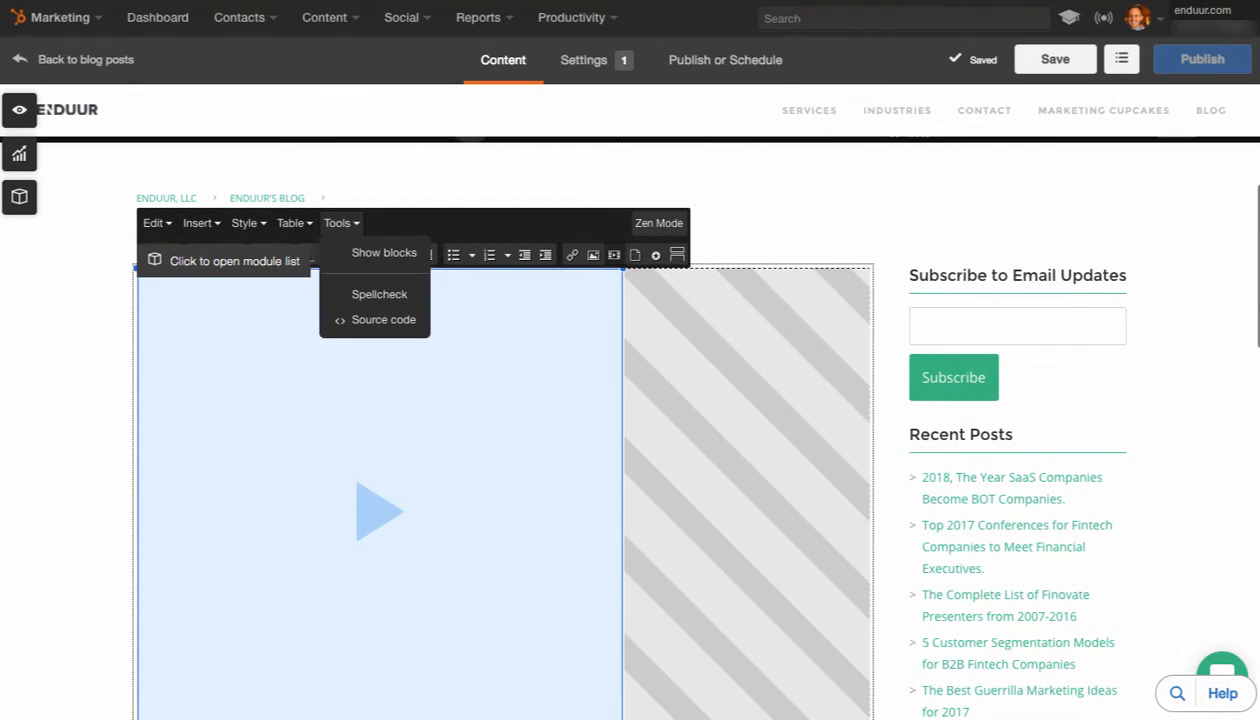
pyautogui.scroll(-3, 636, 422)
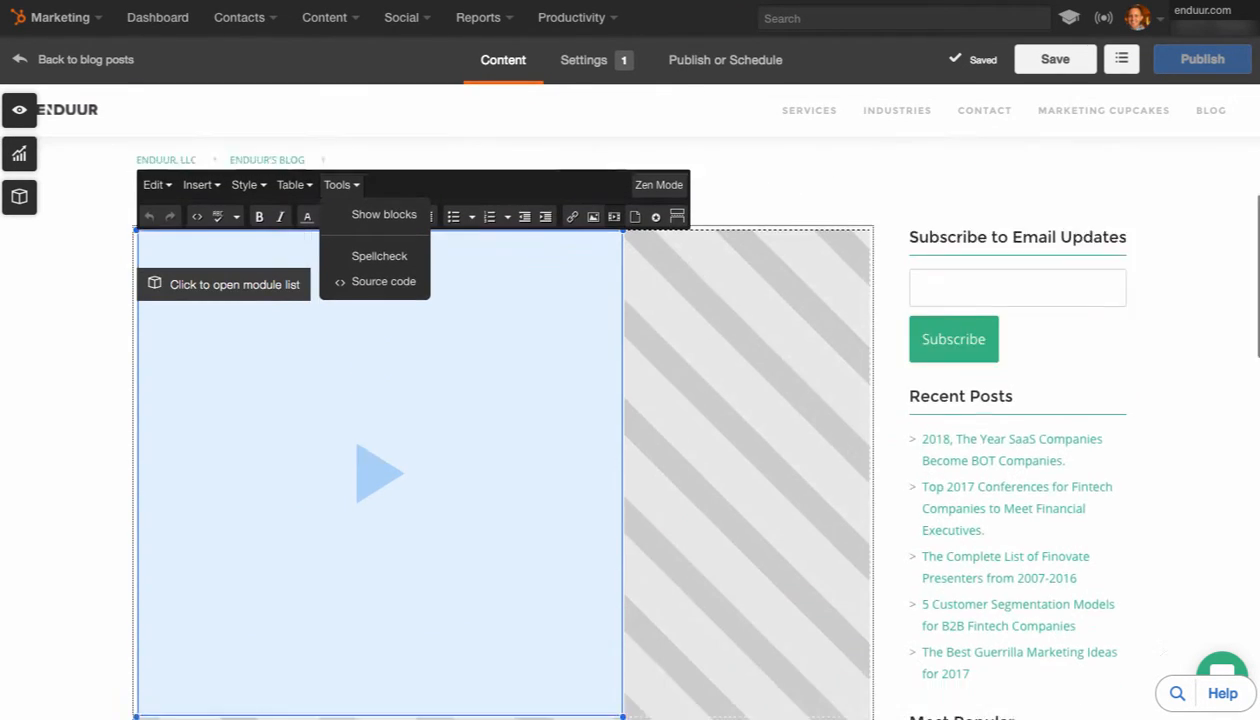
pyautogui.scroll(3, 636, 422)
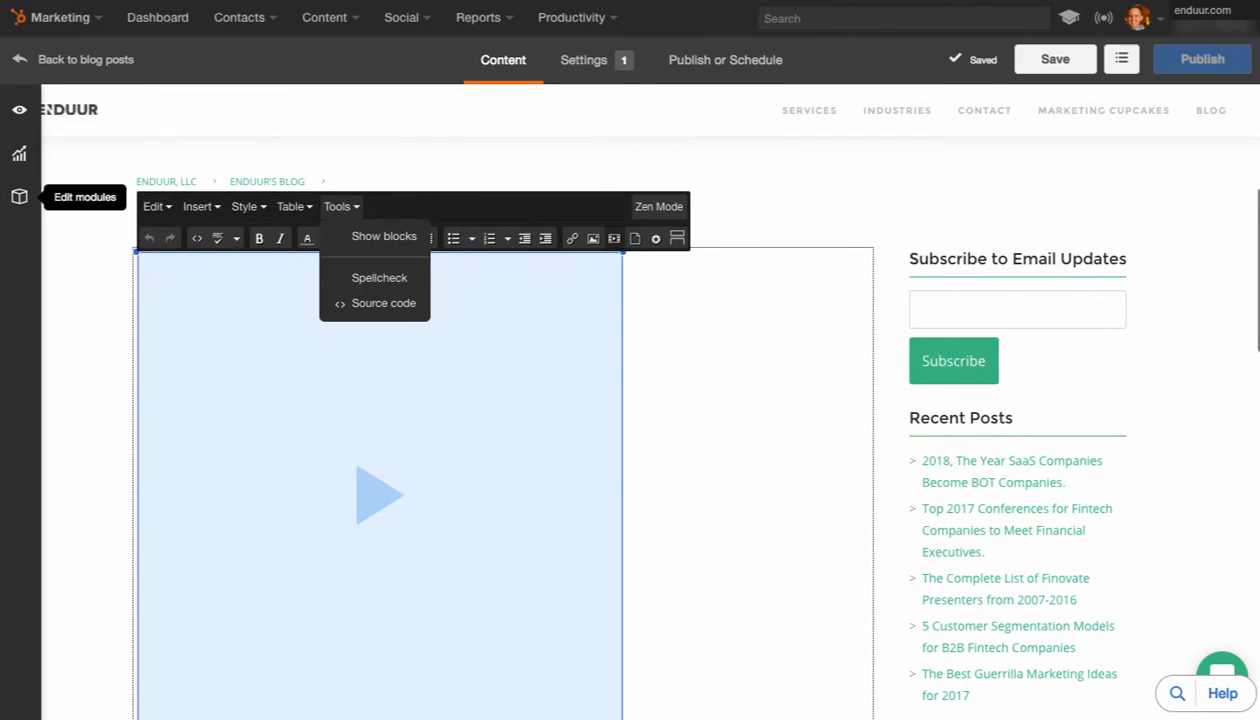
pyautogui.click(19, 196)
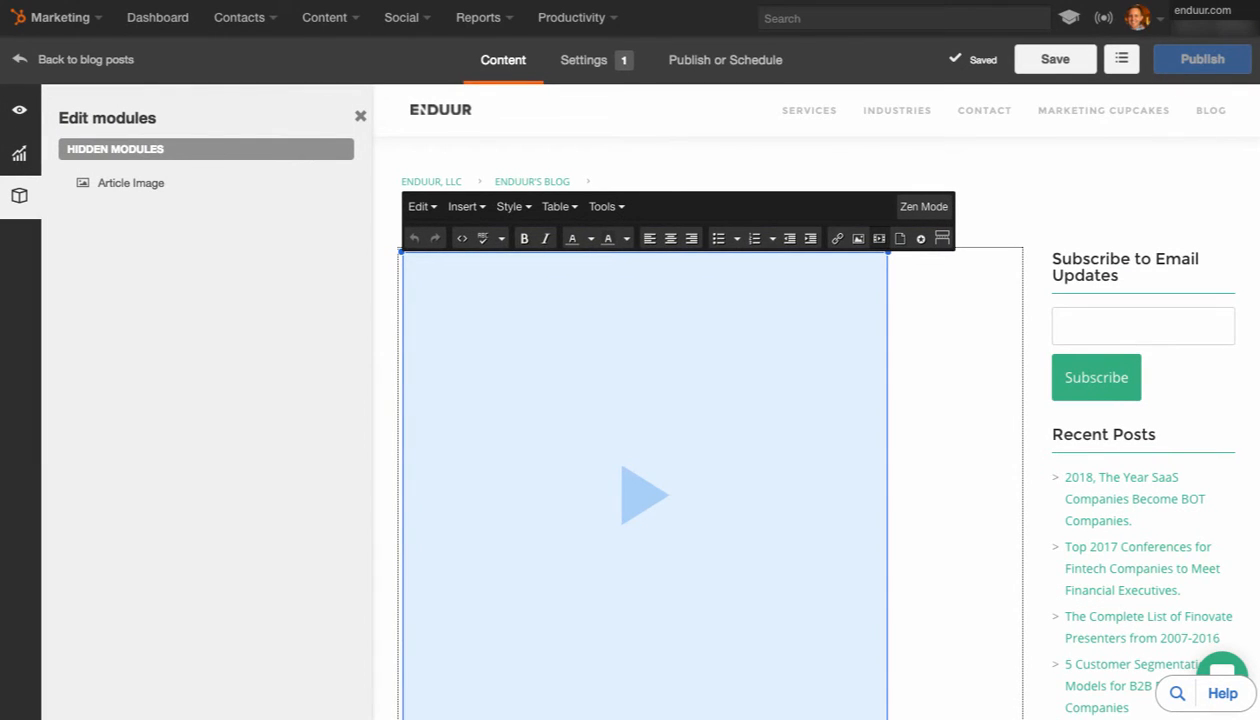
pyautogui.click(131, 183)
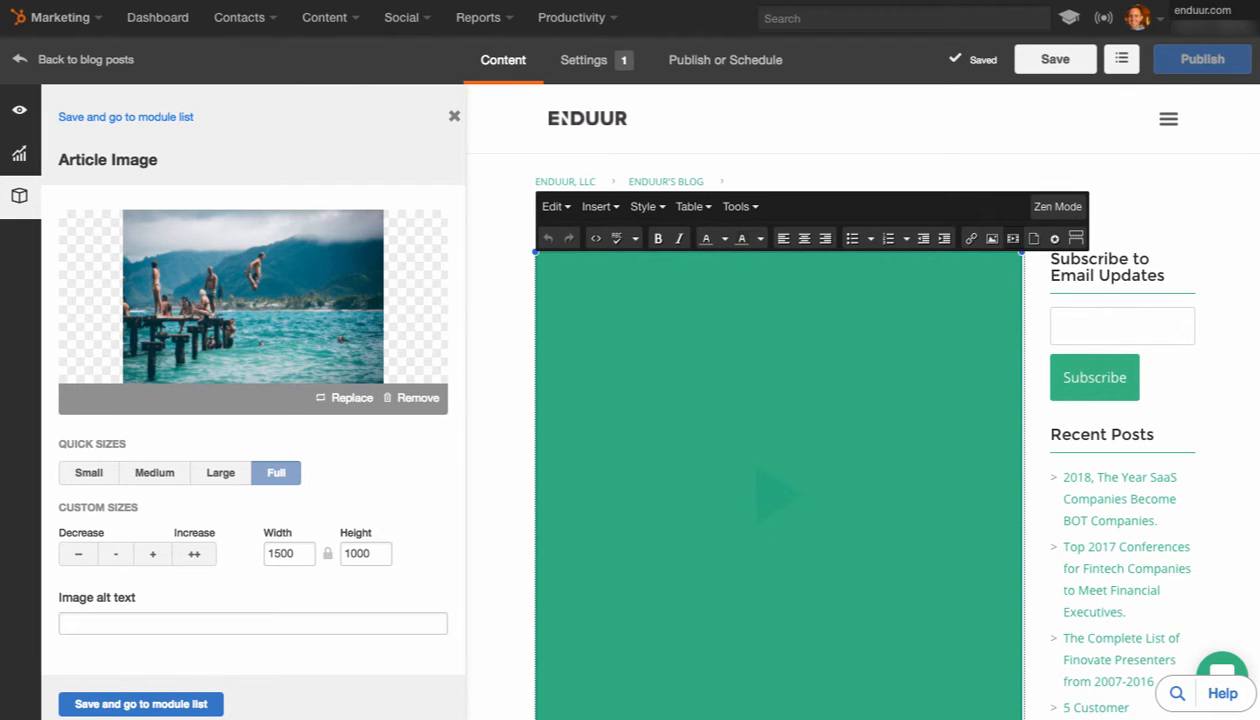
pyautogui.click(252, 623)
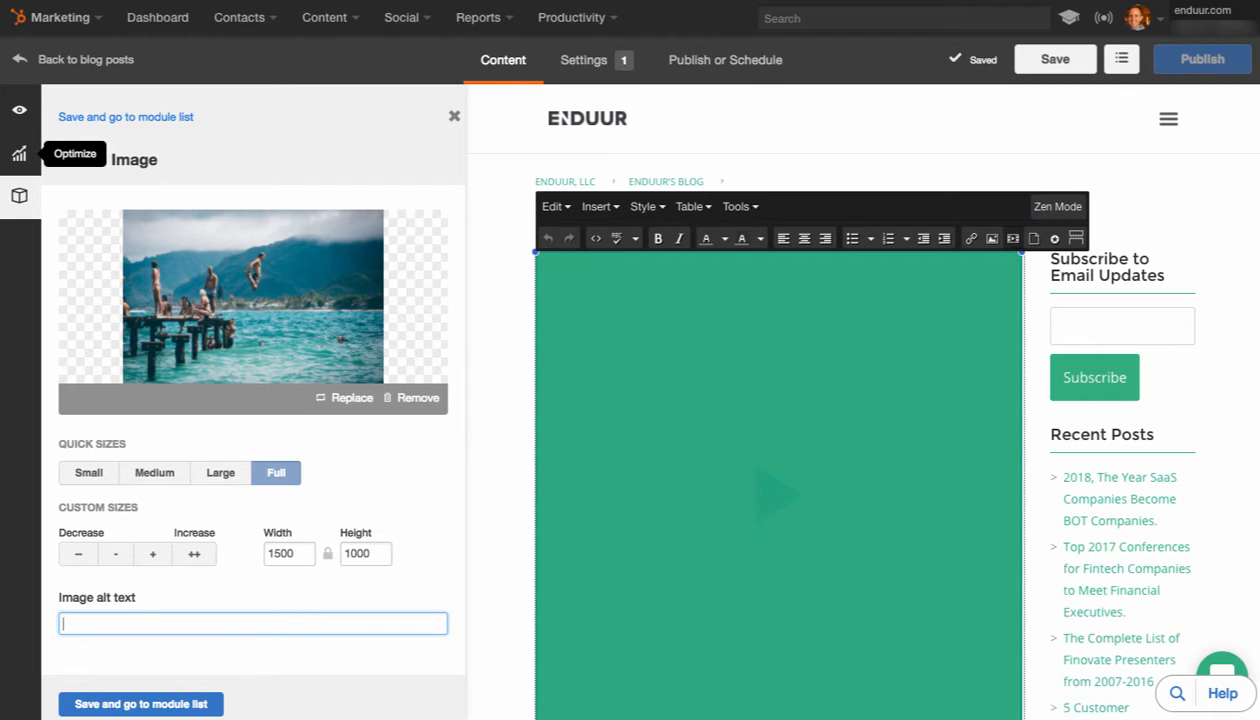
# Review the keyword suggestions offered in the post's optimization settings without adding any
pyautogui.click(19, 153)
pyautogui.click(205, 214)
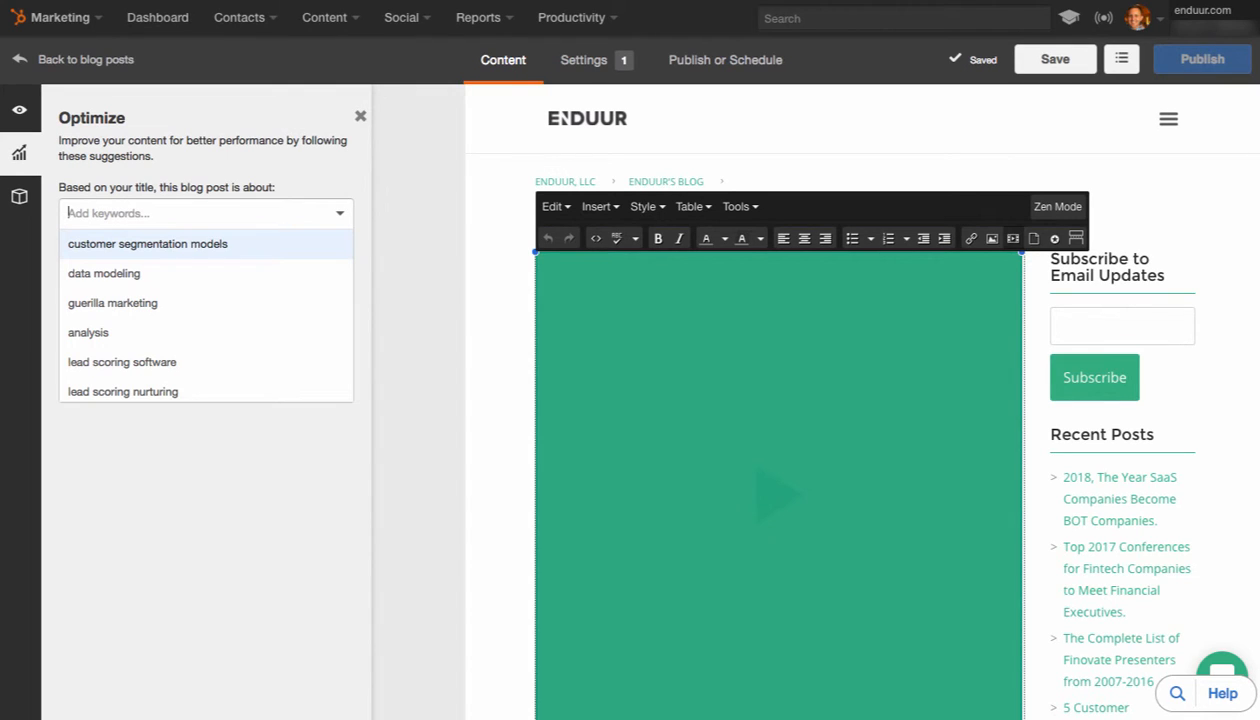
pyautogui.click(340, 213)
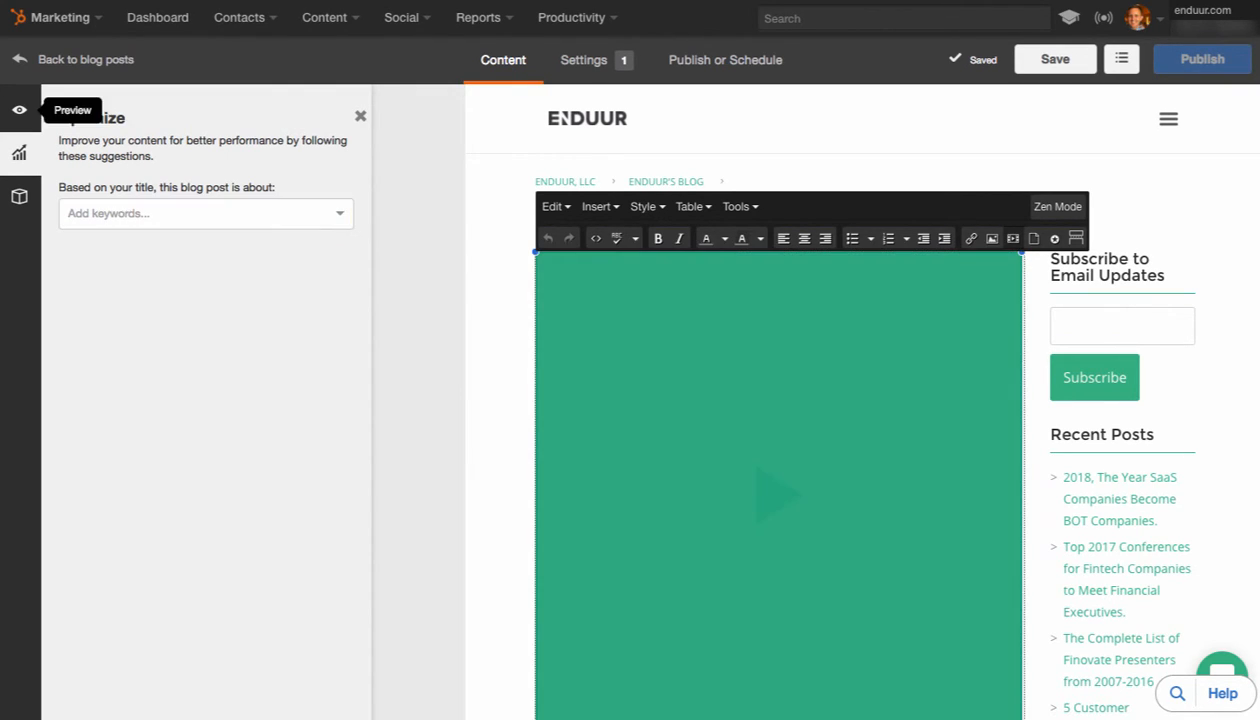
# Examine the post's preview options and the contact choices for personalization, and close the preview settings
pyautogui.click(19, 109)
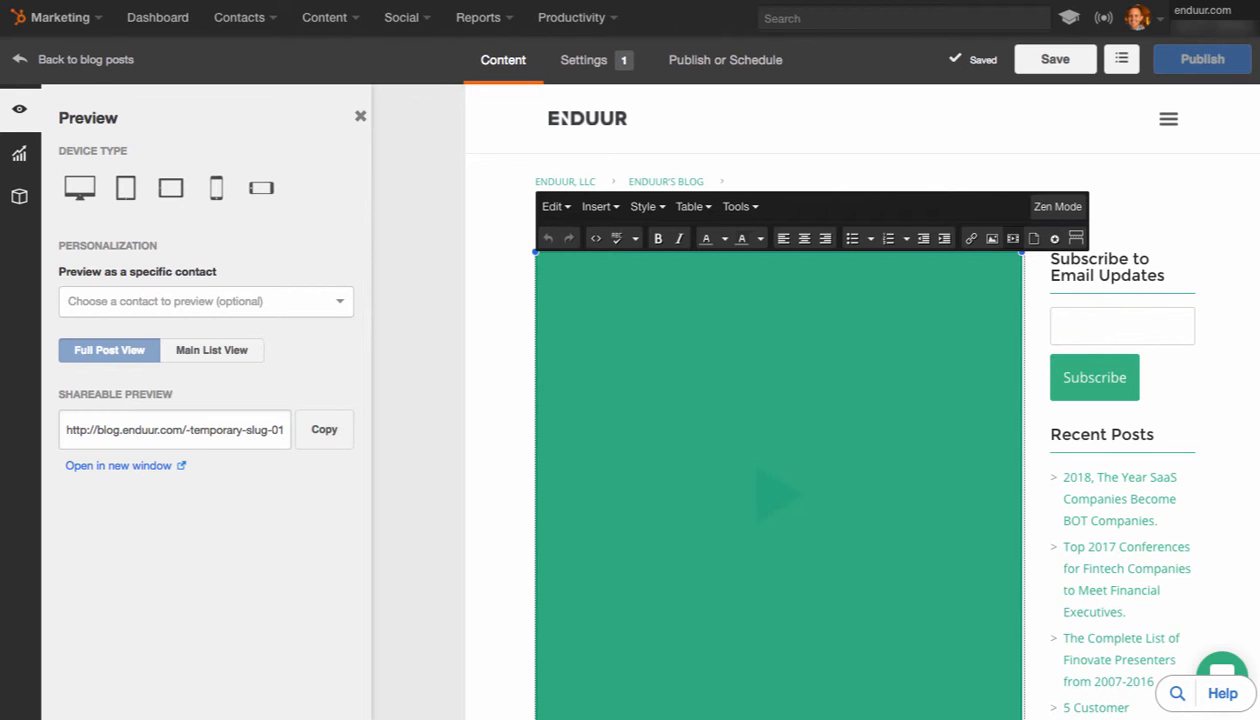
pyautogui.click(206, 301)
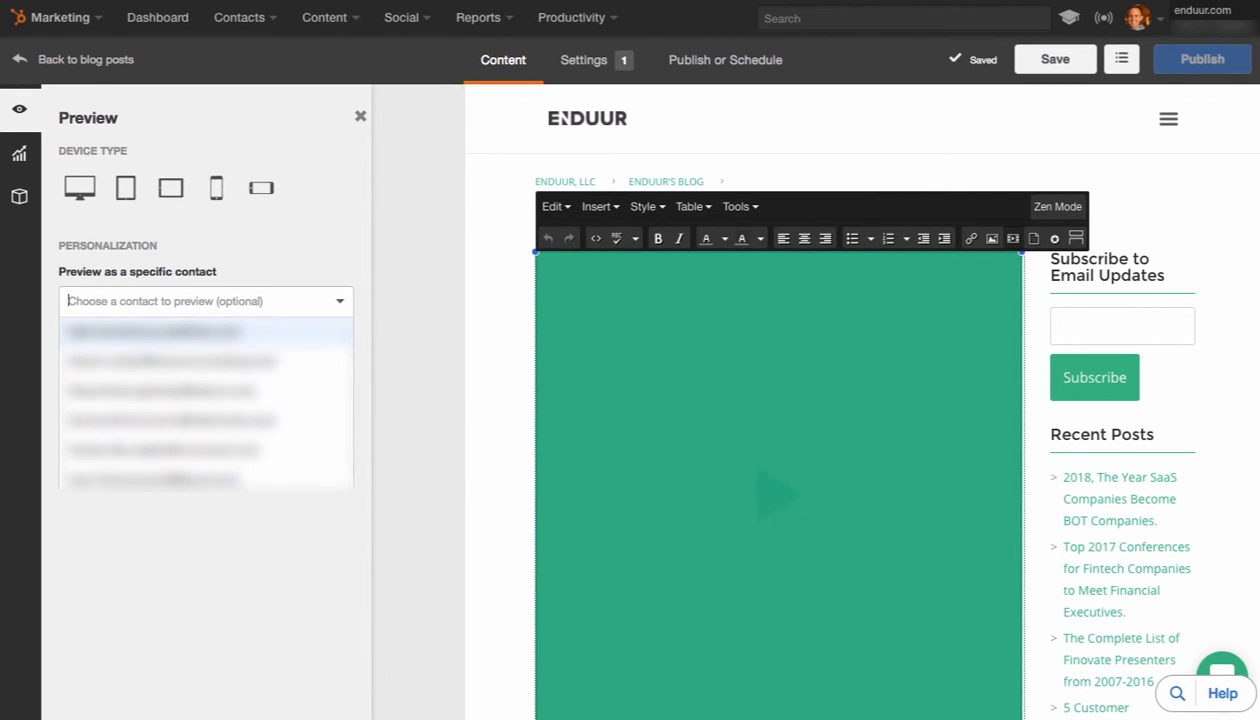
pyautogui.press('Escape')
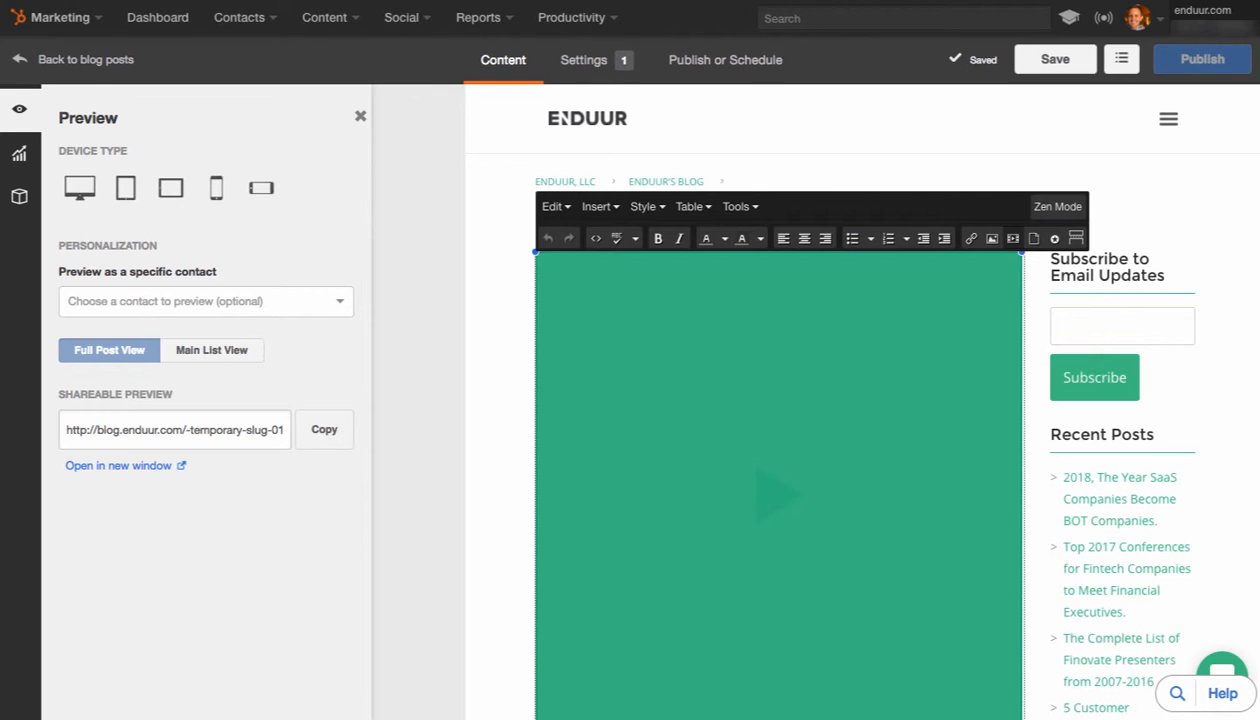
pyautogui.click(360, 117)
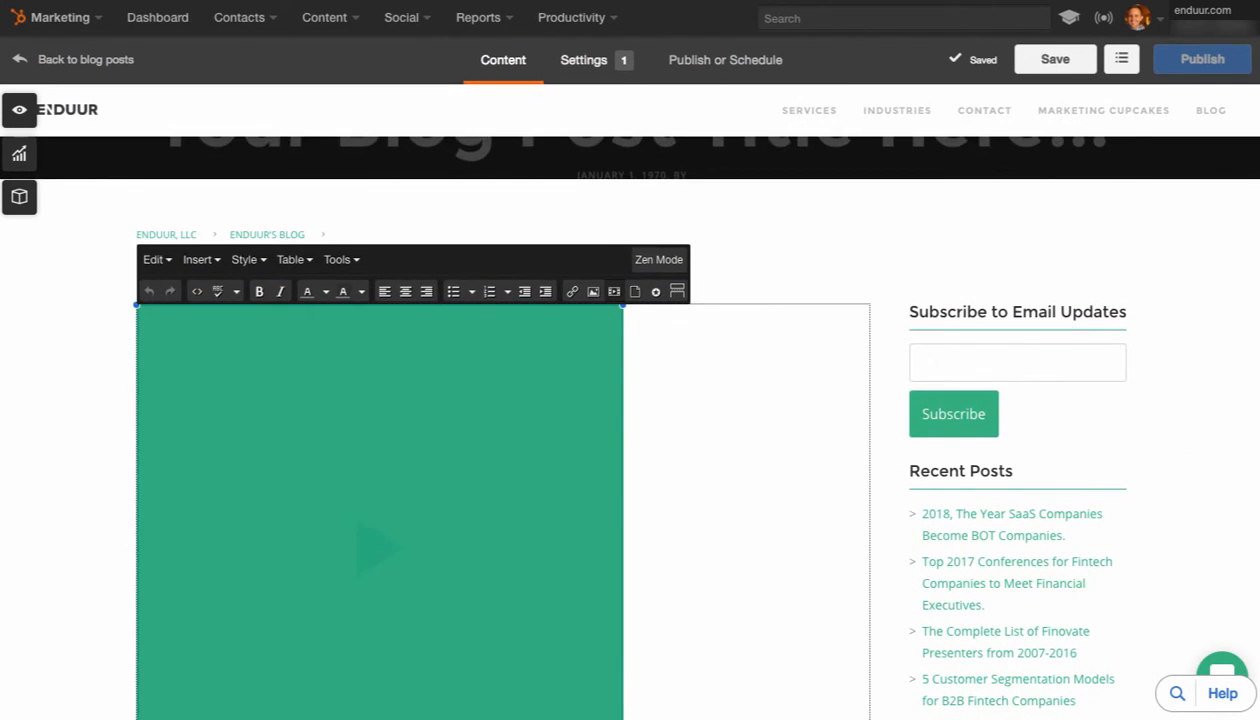
# Review the title, URL, author and topic fields in the post's settings without choosing a topic
pyautogui.click(584, 60)
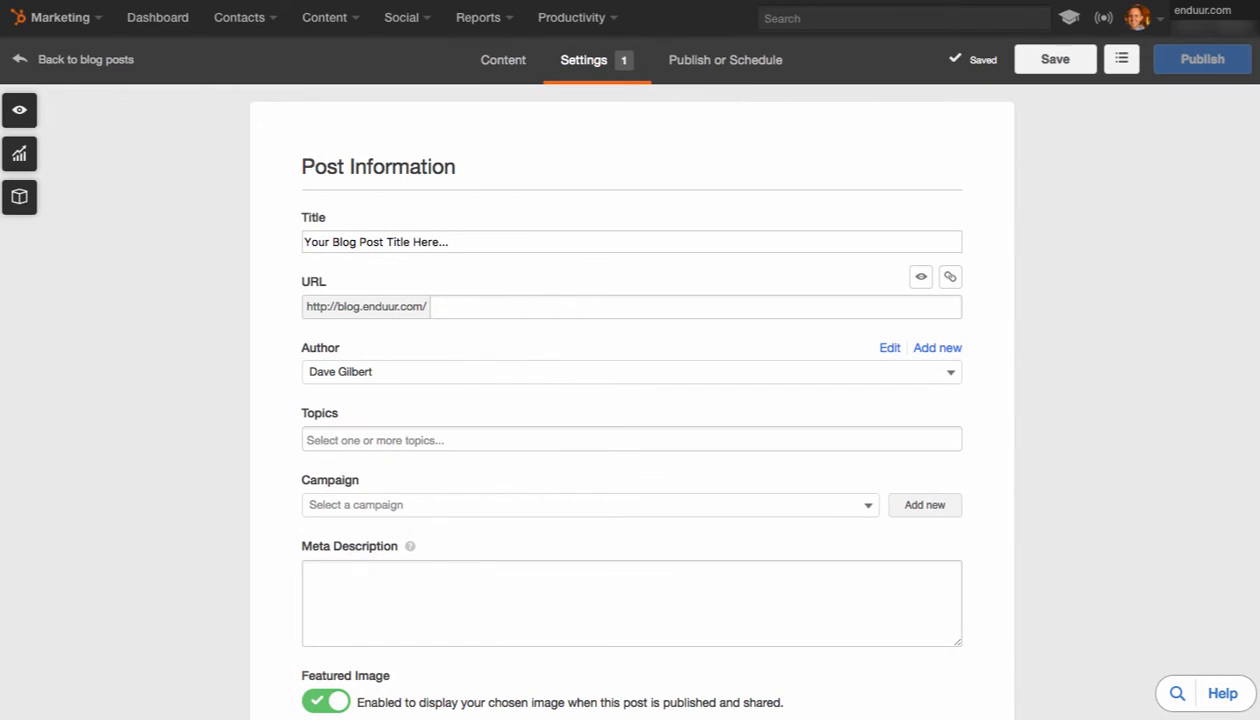
pyautogui.scroll(-2, 630, 400)
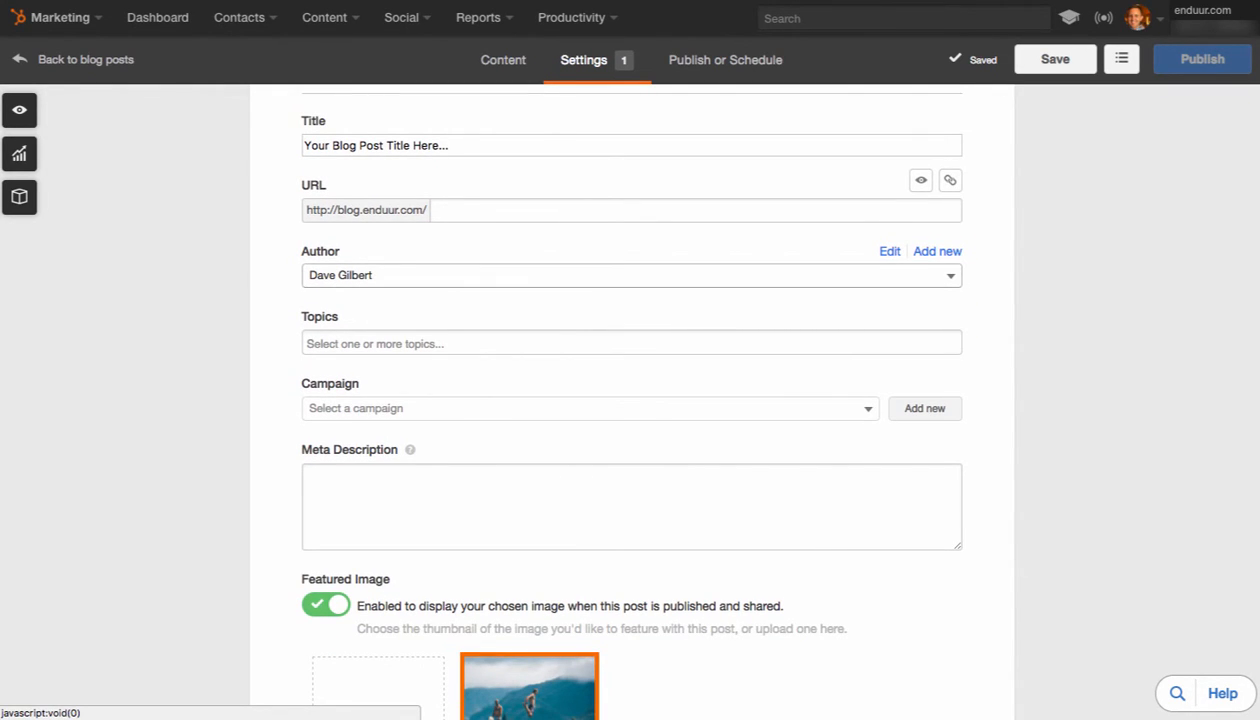
pyautogui.click(600, 210)
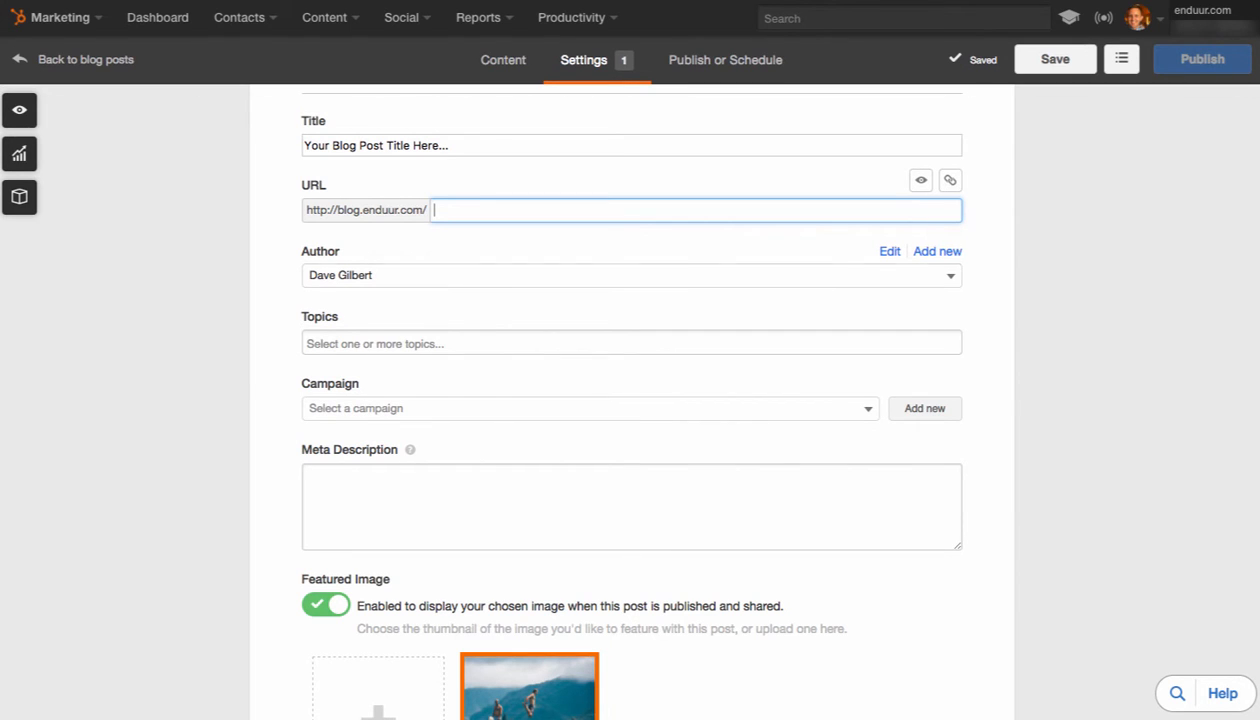
pyautogui.scroll(-1, 632, 400)
pyautogui.scroll(3, 632, 400)
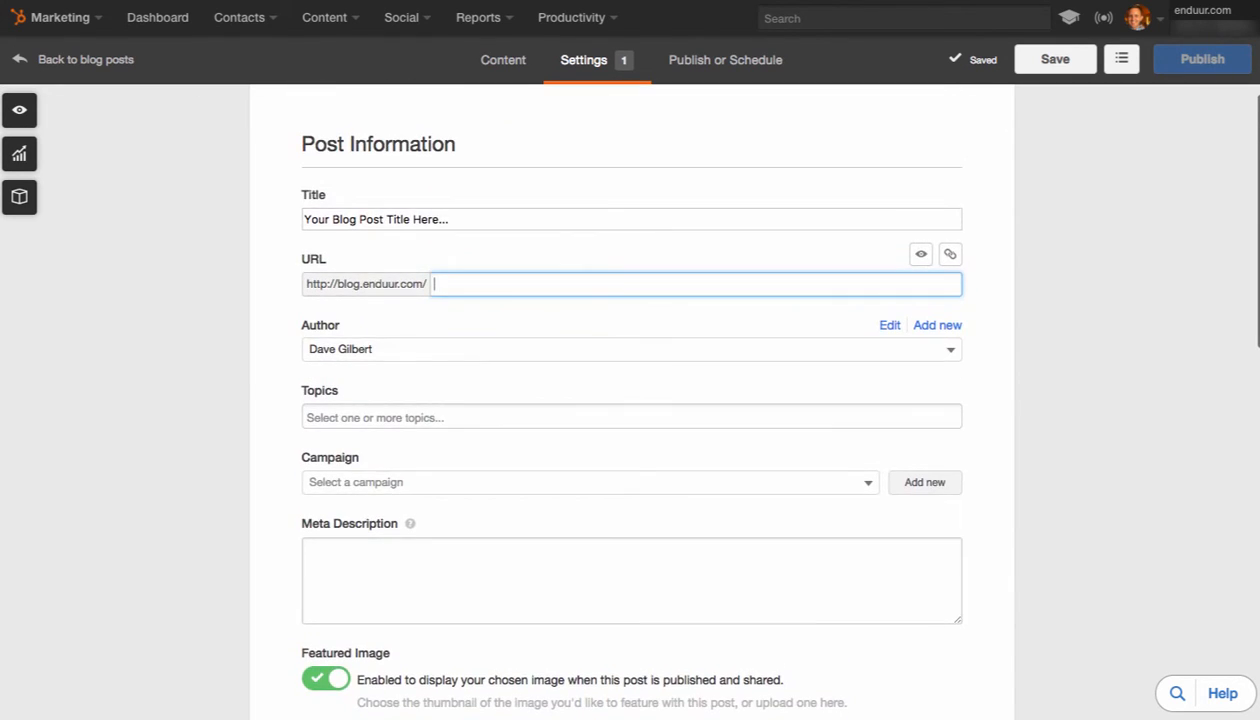
pyautogui.scroll(-2, 632, 400)
pyautogui.click(600, 320)
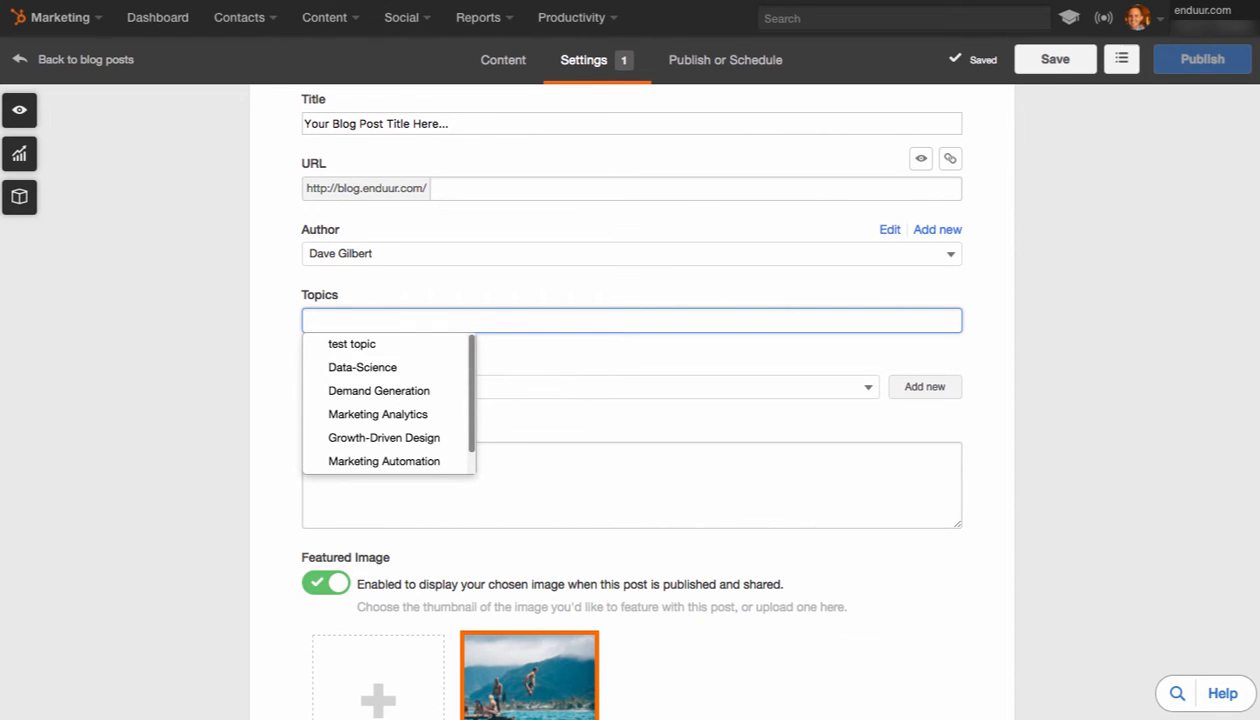
pyautogui.press('Escape')
# Examine the post's campaign, meta description guidance, featured image, template, social publishing and notification email settings
pyautogui.scroll(-1, 600, 387)
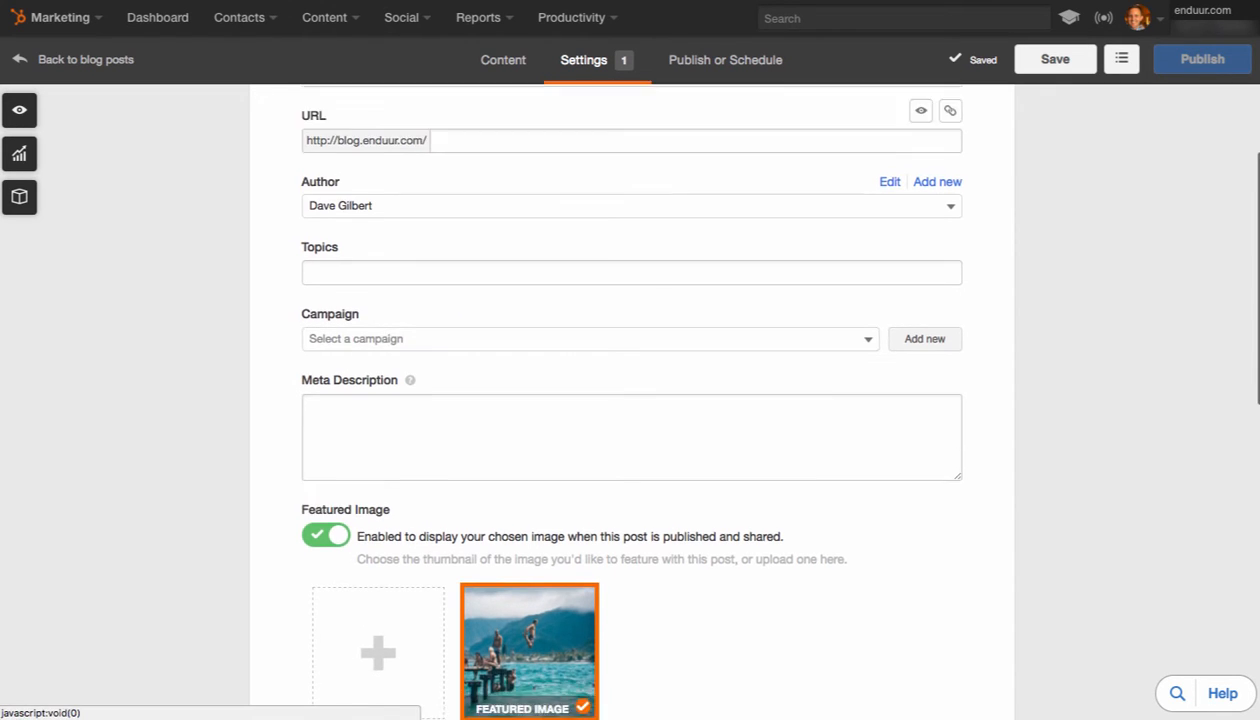
pyautogui.scroll(-1, 632, 400)
pyautogui.moveTo(410, 339)
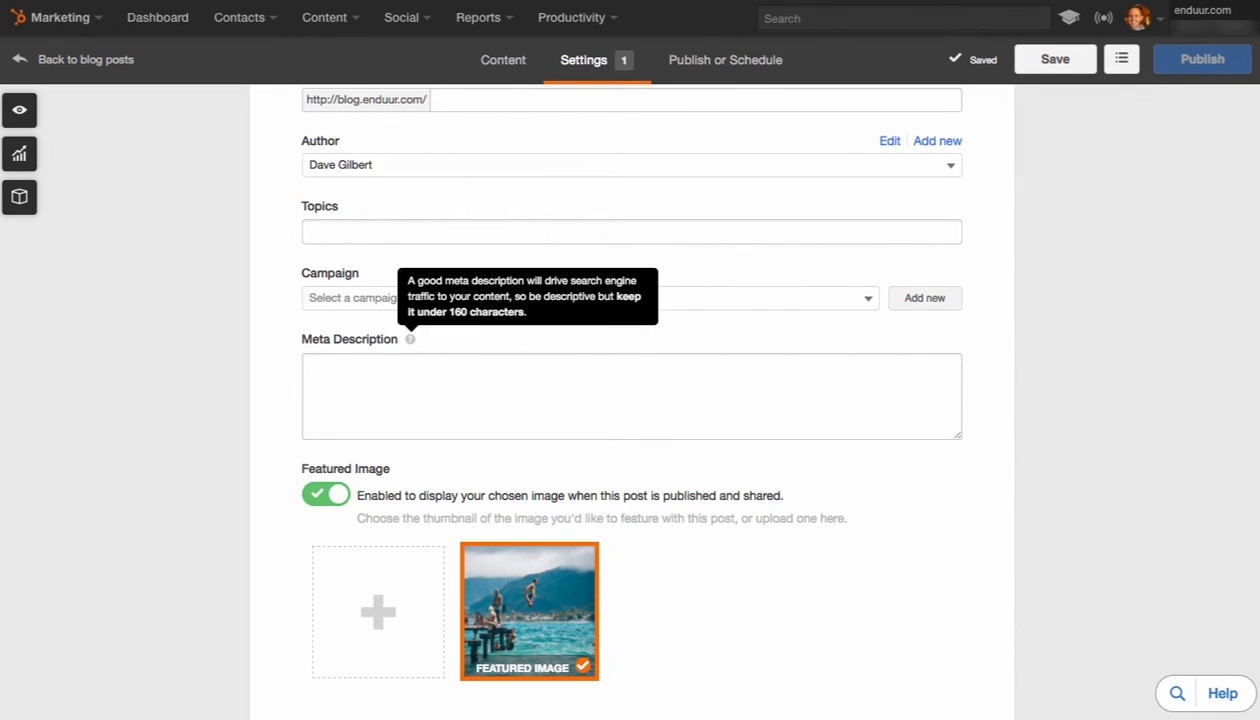
pyautogui.scroll(-5, 632, 400)
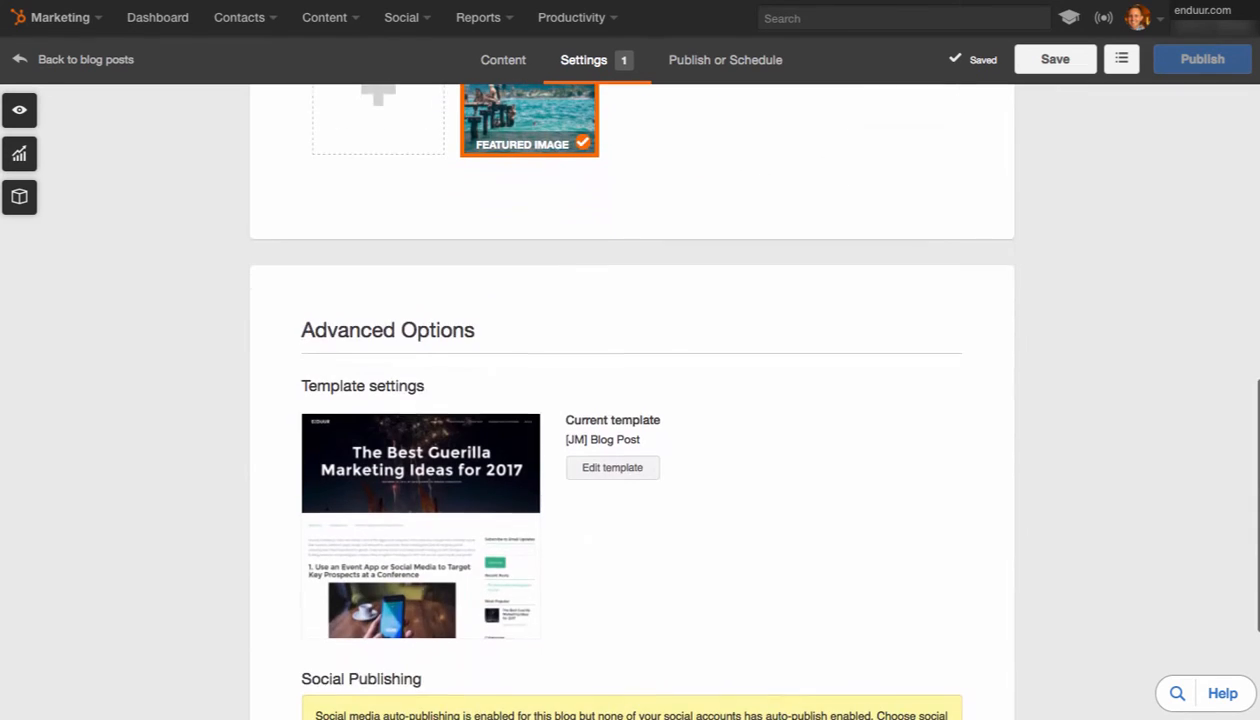
pyautogui.scroll(-2, 632, 400)
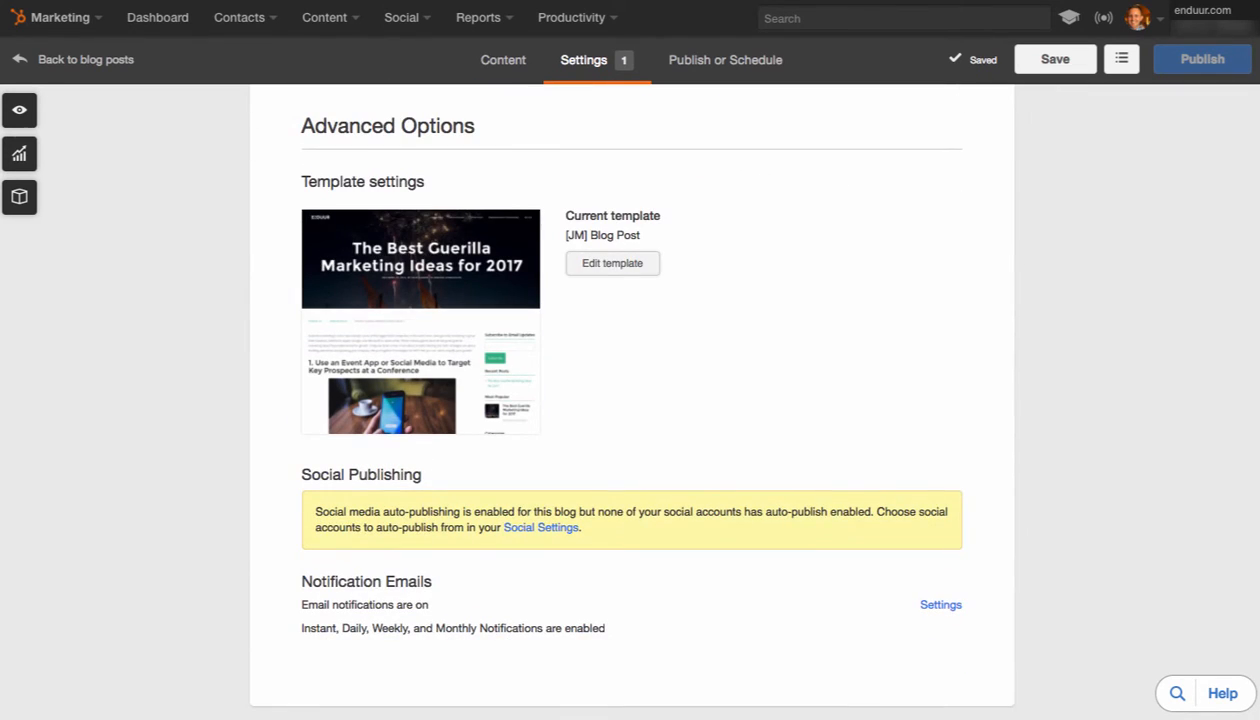
pyautogui.scroll(9, 632, 400)
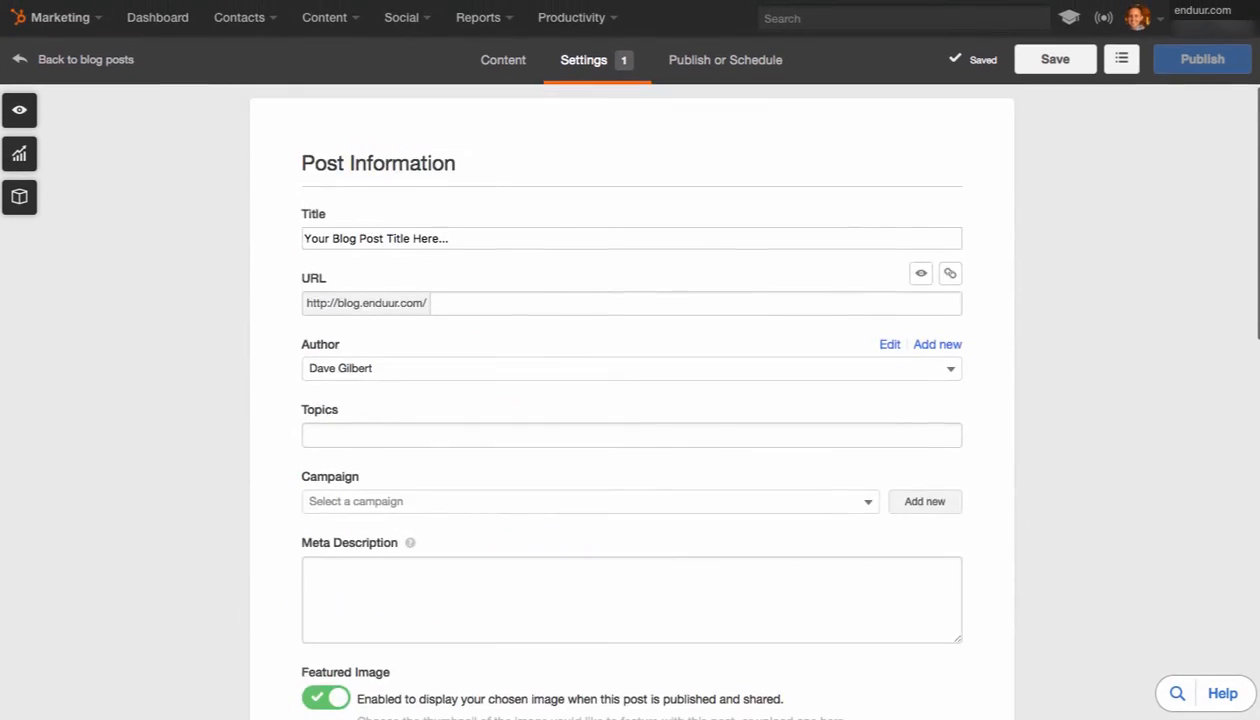
# Set the post's publishing option to Schedule for later and open the release date calendar
pyautogui.click(725, 60)
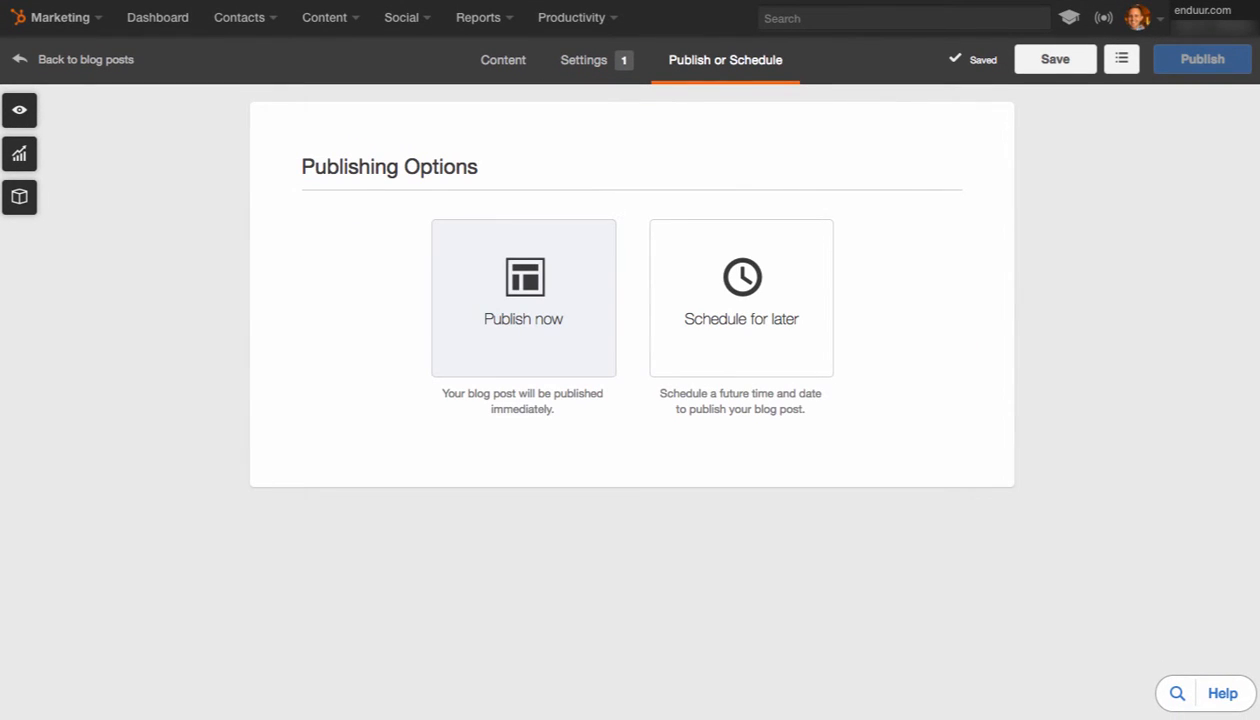
pyautogui.click(741, 297)
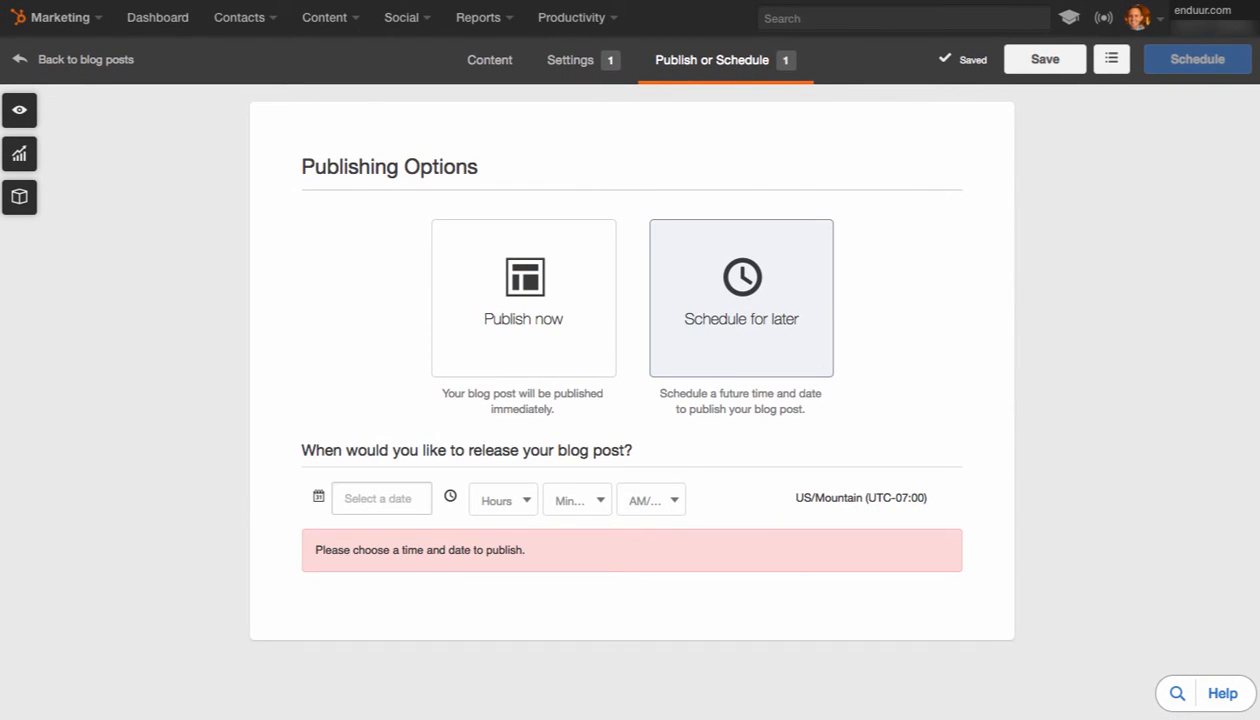
pyautogui.click(381, 498)
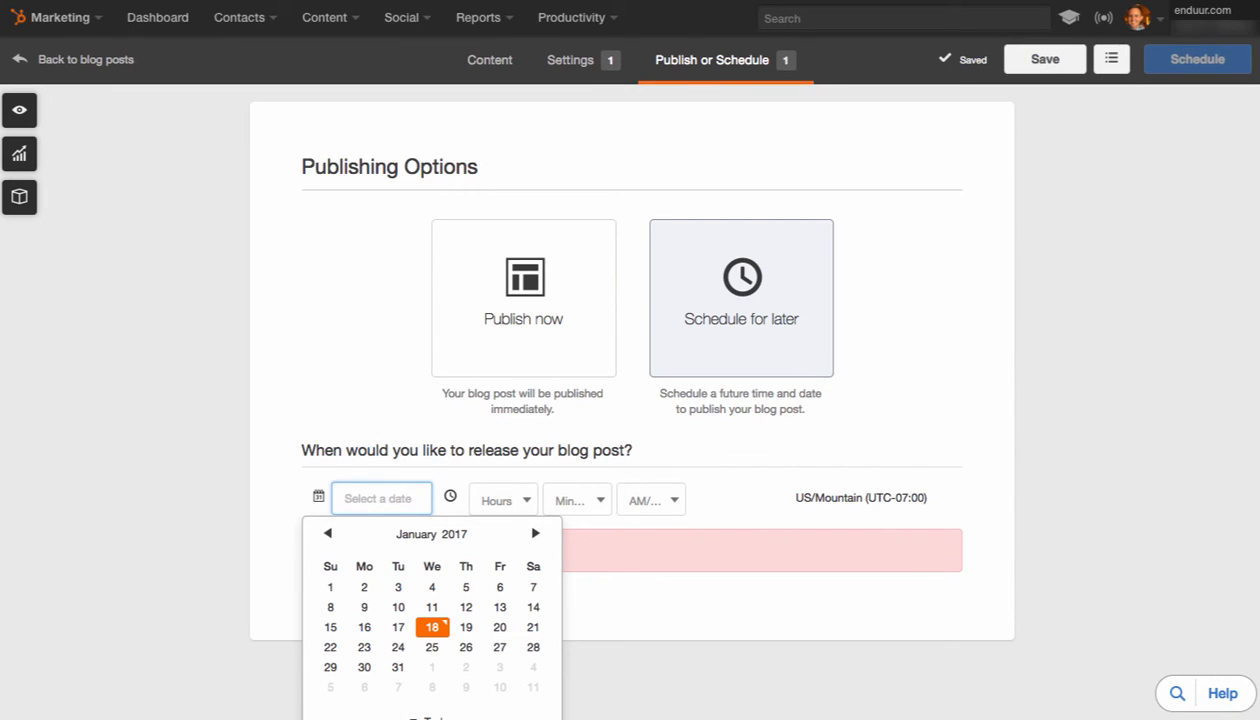
# Return to the post's content and leave the editor for the blog posts list
pyautogui.click(489, 59)
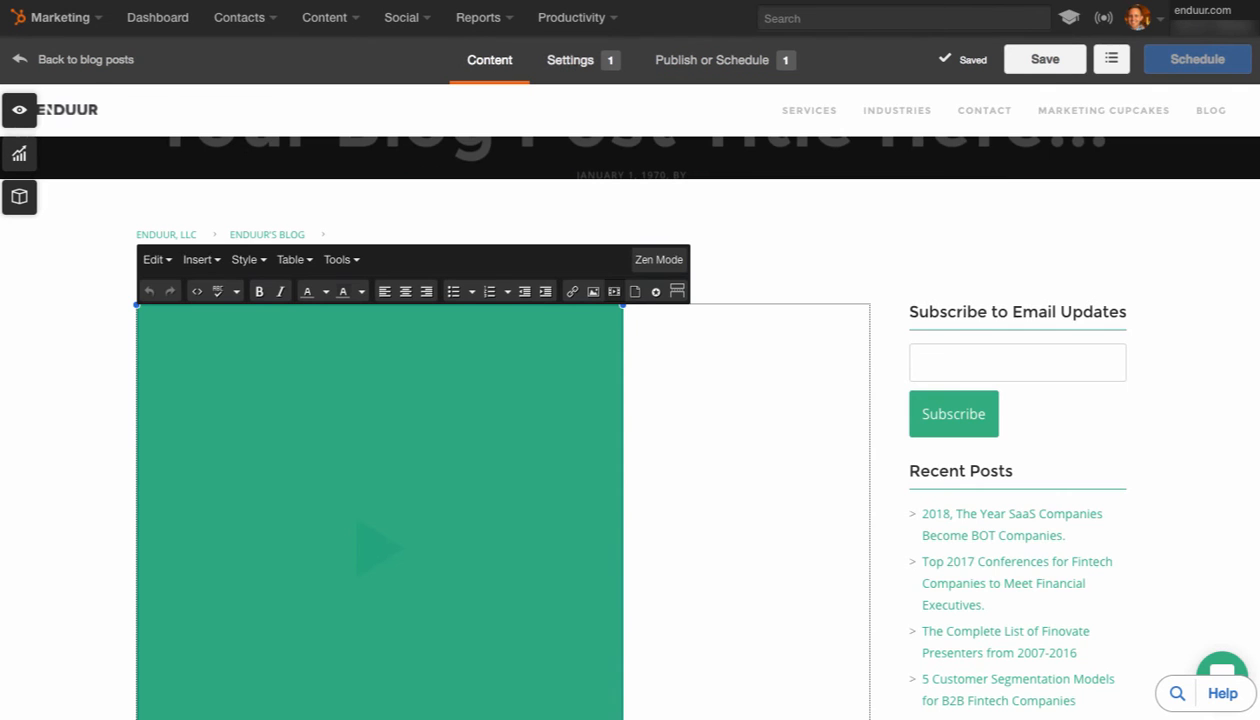
pyautogui.moveTo(1197, 60)
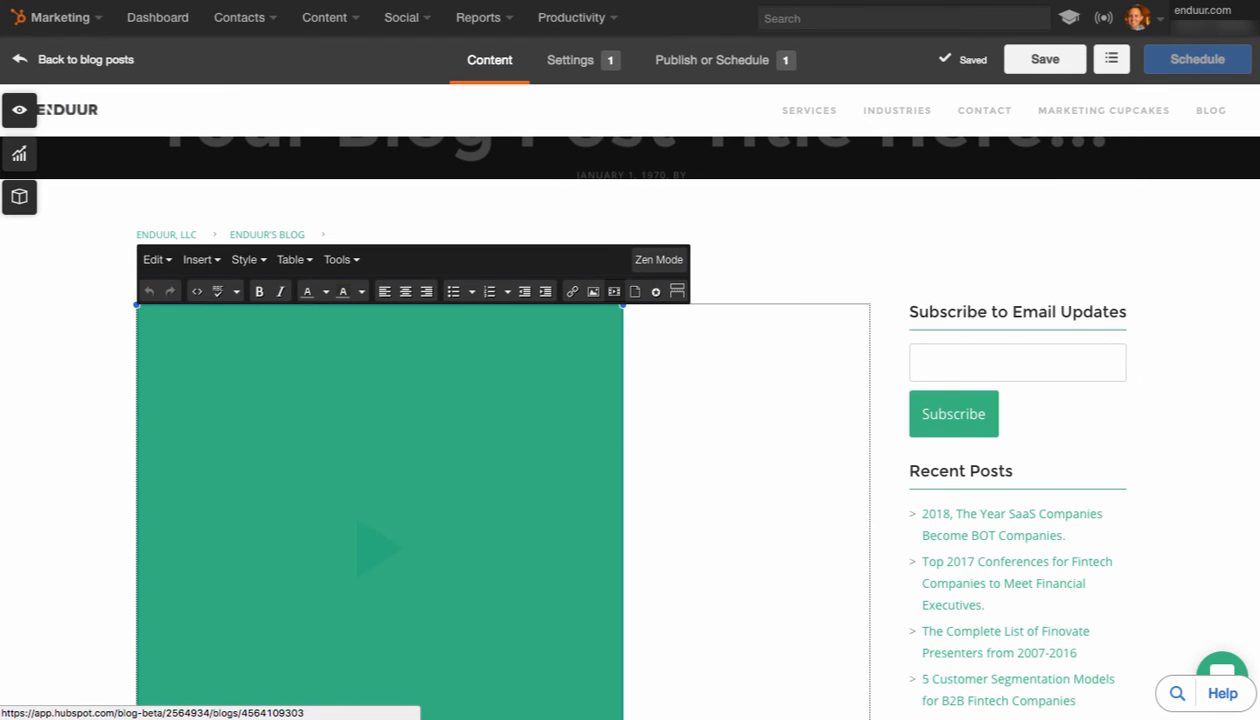
pyautogui.click(85, 59)
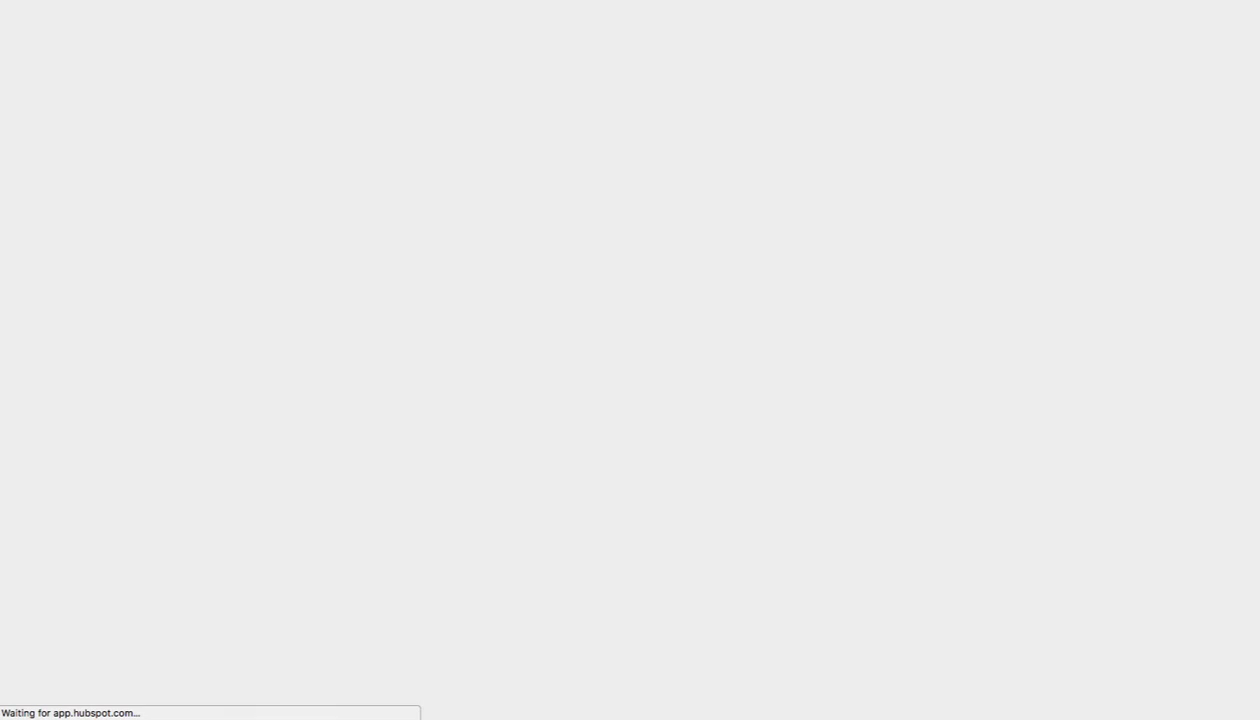